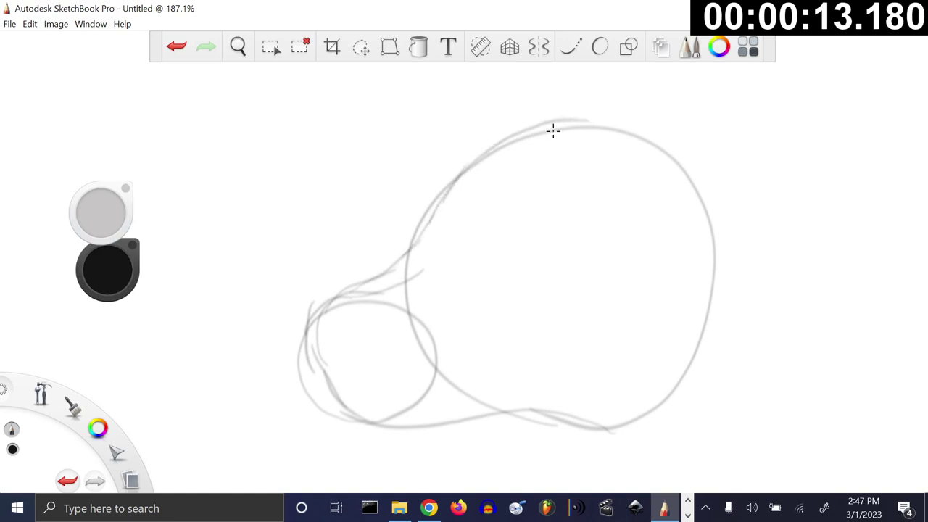
- Sketch a tighter head contour and a shorter muzzle front over the rough construction circles
{"action": "left_click_drag", "start_coordinate": [685, 173], "coordinate": [713, 275]}
{"action": "mouse_move", "coordinate": [702, 218]}
{"action": "left_mouse_down"}
{"action": "mouse_move", "coordinate": [709, 314]}
{"action": "mouse_move", "coordinate": [652, 419]}
{"action": "mouse_move", "coordinate": [619, 428]}
{"action": "mouse_move", "coordinate": [560, 408]}
{"action": "mouse_move", "coordinate": [504, 414]}
{"action": "mouse_move", "coordinate": [517, 406]}
{"action": "mouse_move", "coordinate": [460, 425]}
{"action": "mouse_move", "coordinate": [375, 387]}
{"action": "mouse_move", "coordinate": [399, 420]}
{"action": "mouse_move", "coordinate": [393, 397]}
{"action": "mouse_move", "coordinate": [361, 363]}
{"action": "mouse_move", "coordinate": [381, 397]}
{"action": "mouse_move", "coordinate": [366, 323]}
{"action": "mouse_move", "coordinate": [367, 358]}
{"action": "mouse_move", "coordinate": [362, 297]}
{"action": "left_mouse_up"}
{"action": "mouse_move", "coordinate": [374, 378]}
{"action": "left_mouse_down"}
{"action": "mouse_move", "coordinate": [350, 317]}
{"action": "mouse_move", "coordinate": [357, 321]}
{"action": "mouse_move", "coordinate": [401, 269]}
{"action": "mouse_move", "coordinate": [371, 283]}
{"action": "mouse_move", "coordinate": [429, 234]}
{"action": "left_mouse_up"}
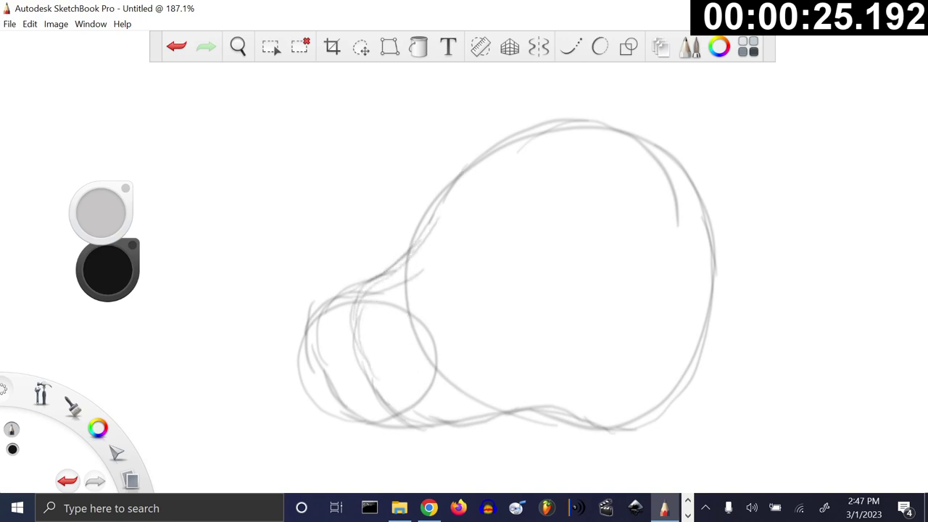
{"action": "mouse_move", "coordinate": [492, 151]}
{"action": "left_mouse_down"}
{"action": "mouse_move", "coordinate": [450, 191]}
{"action": "mouse_move", "coordinate": [423, 267]}
{"action": "mouse_move", "coordinate": [378, 289]}
{"action": "mouse_move", "coordinate": [368, 363]}
{"action": "mouse_move", "coordinate": [414, 425]}
{"action": "mouse_move", "coordinate": [446, 192]}
{"action": "left_mouse_up"}
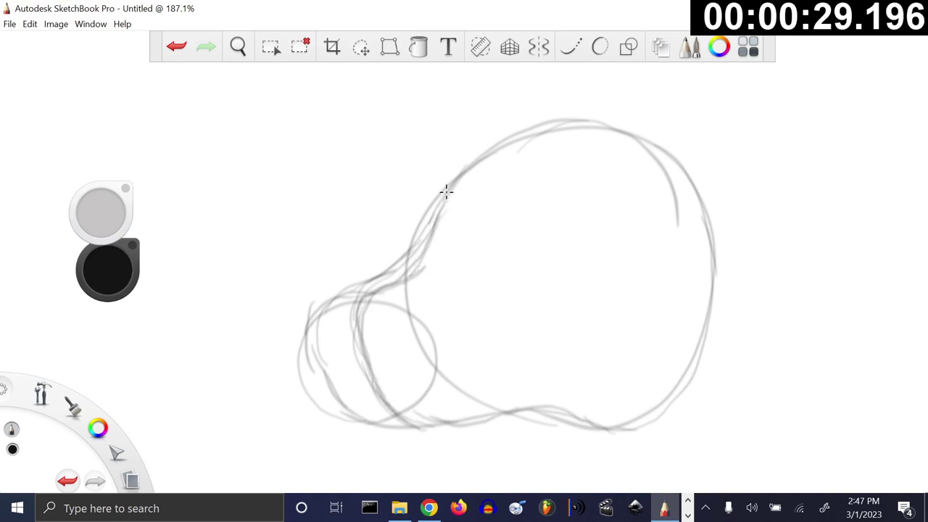
- Erase the old muzzle front, the stray curve at the back of the head and the construction lines inside the head
{"action": "mouse_move", "coordinate": [359, 403]}
{"action": "left_mouse_down"}
{"action": "mouse_move", "coordinate": [317, 358]}
{"action": "mouse_move", "coordinate": [310, 295]}
{"action": "mouse_move", "coordinate": [301, 378]}
{"action": "left_mouse_up"}
{"action": "left_click_drag", "start_coordinate": [658, 182], "coordinate": [674, 242]}
{"action": "left_click_drag", "start_coordinate": [658, 182], "coordinate": [675, 211]}
{"action": "left_click_drag", "start_coordinate": [680, 250], "coordinate": [657, 176]}
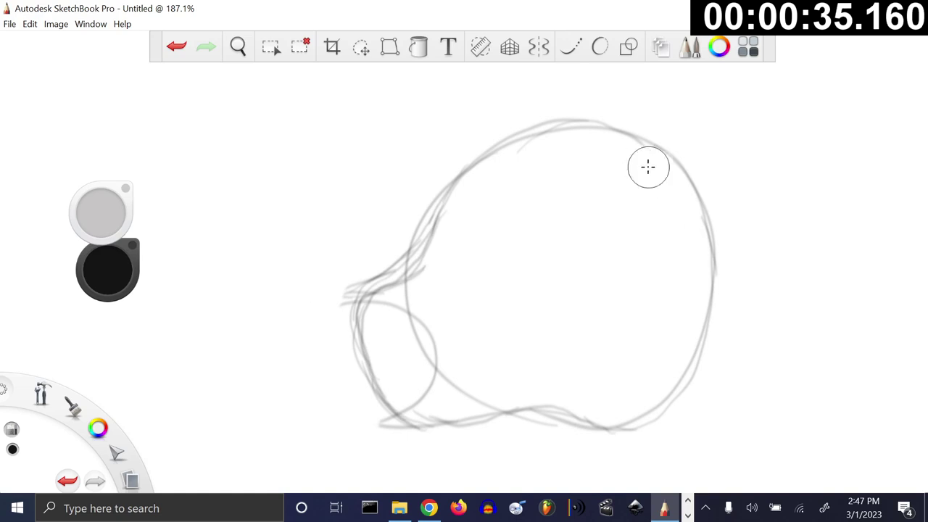
{"action": "mouse_move", "coordinate": [471, 398]}
{"action": "left_mouse_down"}
{"action": "mouse_move", "coordinate": [429, 348]}
{"action": "mouse_move", "coordinate": [433, 372]}
{"action": "mouse_move", "coordinate": [406, 294]}
{"action": "mouse_move", "coordinate": [416, 380]}
{"action": "mouse_move", "coordinate": [476, 384]}
{"action": "mouse_move", "coordinate": [424, 399]}
{"action": "left_mouse_up"}
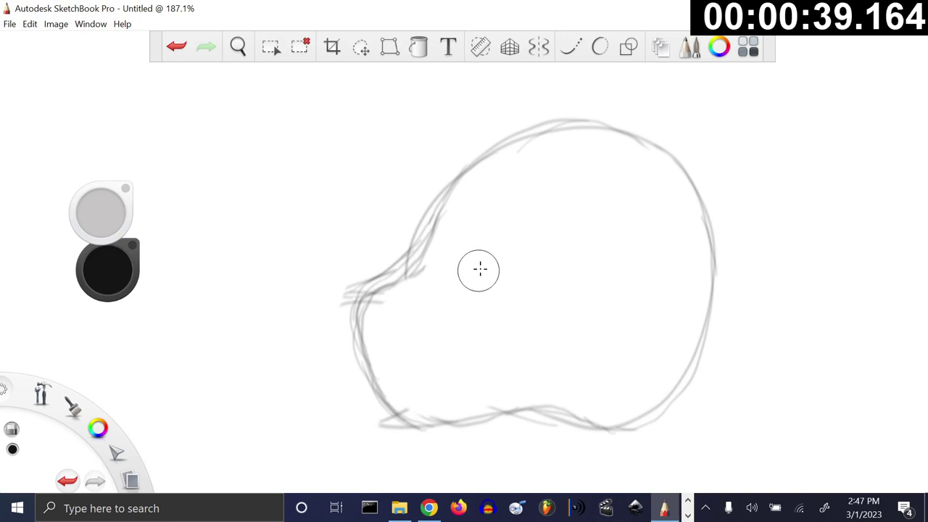
- Redraw the chin and jaw line and reshape the snout and forehead into a lower, smoother profile
{"action": "left_click_drag", "start_coordinate": [531, 406], "coordinate": [448, 427]}
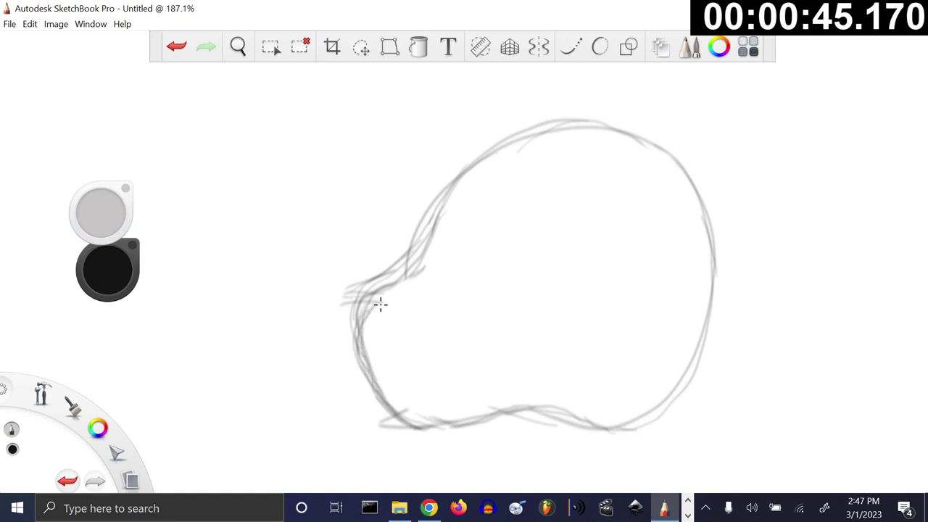
{"action": "mouse_move", "coordinate": [356, 352]}
{"action": "left_mouse_down"}
{"action": "mouse_move", "coordinate": [350, 321]}
{"action": "mouse_move", "coordinate": [359, 340]}
{"action": "mouse_move", "coordinate": [418, 257]}
{"action": "mouse_move", "coordinate": [395, 298]}
{"action": "mouse_move", "coordinate": [361, 318]}
{"action": "mouse_move", "coordinate": [426, 274]}
{"action": "mouse_move", "coordinate": [370, 280]}
{"action": "mouse_move", "coordinate": [338, 316]}
{"action": "left_mouse_up"}
{"action": "mouse_move", "coordinate": [369, 280]}
{"action": "left_mouse_down"}
{"action": "mouse_move", "coordinate": [394, 253]}
{"action": "mouse_move", "coordinate": [409, 189]}
{"action": "left_mouse_up"}
{"action": "mouse_move", "coordinate": [410, 222]}
{"action": "left_mouse_down"}
{"action": "mouse_move", "coordinate": [399, 253]}
{"action": "mouse_move", "coordinate": [406, 222]}
{"action": "mouse_move", "coordinate": [385, 274]}
{"action": "mouse_move", "coordinate": [344, 314]}
{"action": "left_mouse_up"}
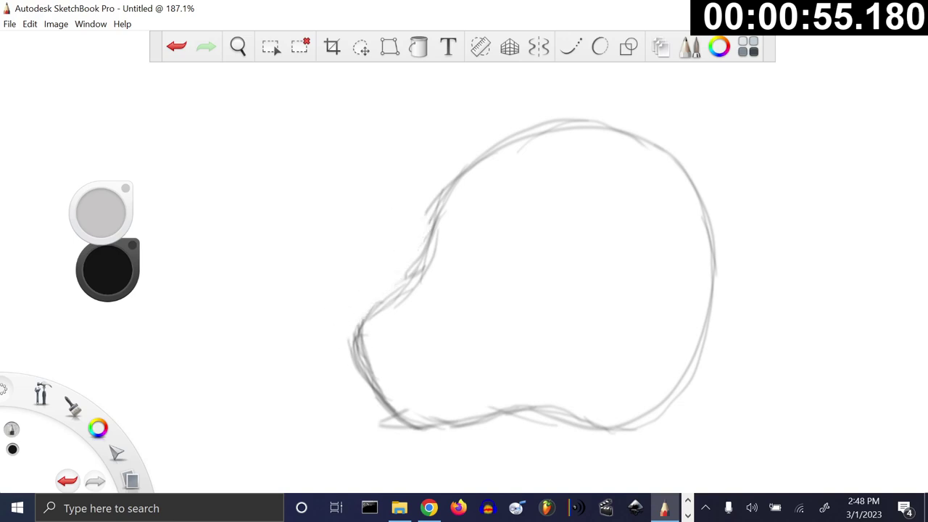
{"action": "mouse_move", "coordinate": [405, 421]}
{"action": "left_mouse_down"}
{"action": "mouse_move", "coordinate": [377, 373]}
{"action": "mouse_move", "coordinate": [373, 323]}
{"action": "mouse_move", "coordinate": [403, 293]}
{"action": "mouse_move", "coordinate": [380, 304]}
{"action": "mouse_move", "coordinate": [407, 287]}
{"action": "mouse_move", "coordinate": [387, 297]}
{"action": "mouse_move", "coordinate": [423, 252]}
{"action": "mouse_move", "coordinate": [406, 294]}
{"action": "mouse_move", "coordinate": [437, 194]}
{"action": "mouse_move", "coordinate": [431, 243]}
{"action": "mouse_move", "coordinate": [439, 203]}
{"action": "mouse_move", "coordinate": [521, 123]}
{"action": "left_mouse_up"}
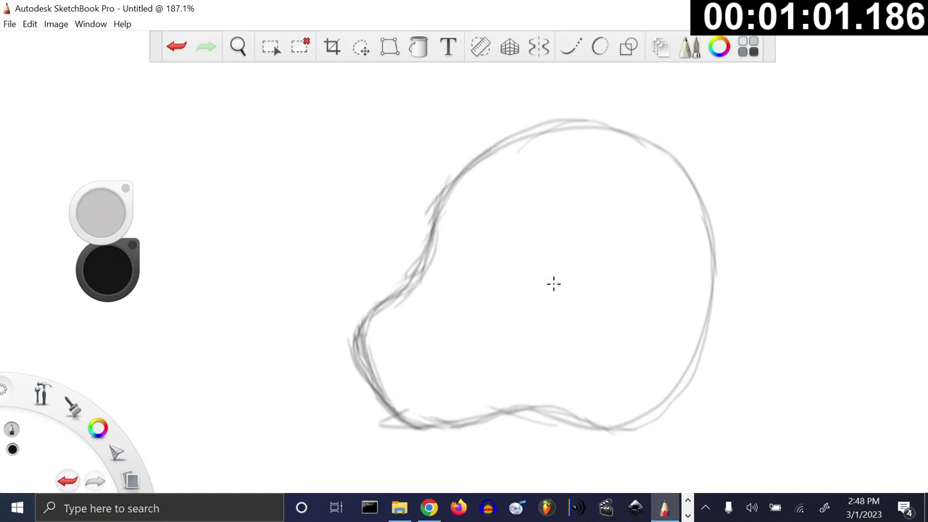
- Sketch an oval eye in the middle of the head with a forward-facing iris and short lashes along its rear edge
{"action": "mouse_move", "coordinate": [541, 294]}
{"action": "left_mouse_down"}
{"action": "mouse_move", "coordinate": [527, 261]}
{"action": "mouse_move", "coordinate": [534, 263]}
{"action": "mouse_move", "coordinate": [537, 226]}
{"action": "mouse_move", "coordinate": [580, 224]}
{"action": "left_mouse_up"}
{"action": "mouse_move", "coordinate": [544, 296]}
{"action": "left_mouse_down"}
{"action": "mouse_move", "coordinate": [572, 276]}
{"action": "mouse_move", "coordinate": [560, 279]}
{"action": "mouse_move", "coordinate": [582, 273]}
{"action": "mouse_move", "coordinate": [572, 281]}
{"action": "mouse_move", "coordinate": [592, 245]}
{"action": "left_mouse_up"}
{"action": "left_click_drag", "start_coordinate": [553, 288], "coordinate": [536, 236]}
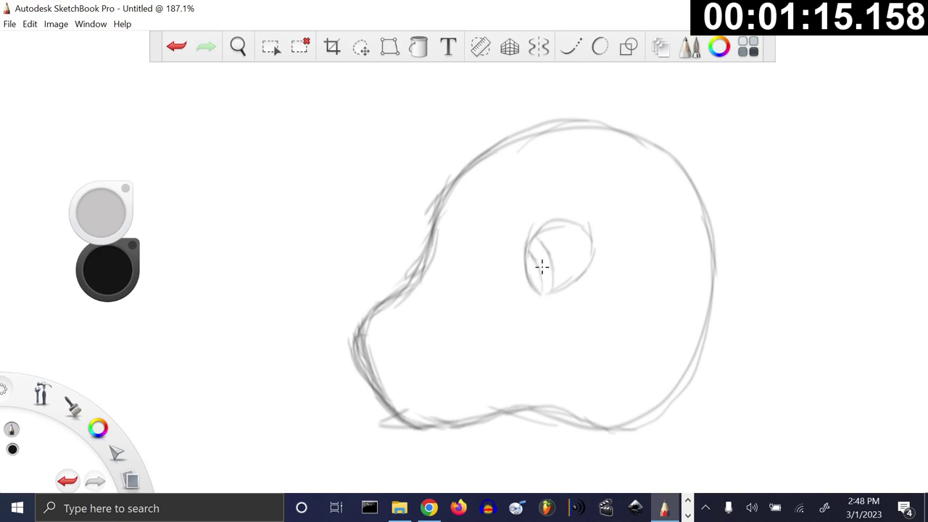
{"action": "left_click_drag", "start_coordinate": [537, 272], "coordinate": [535, 253]}
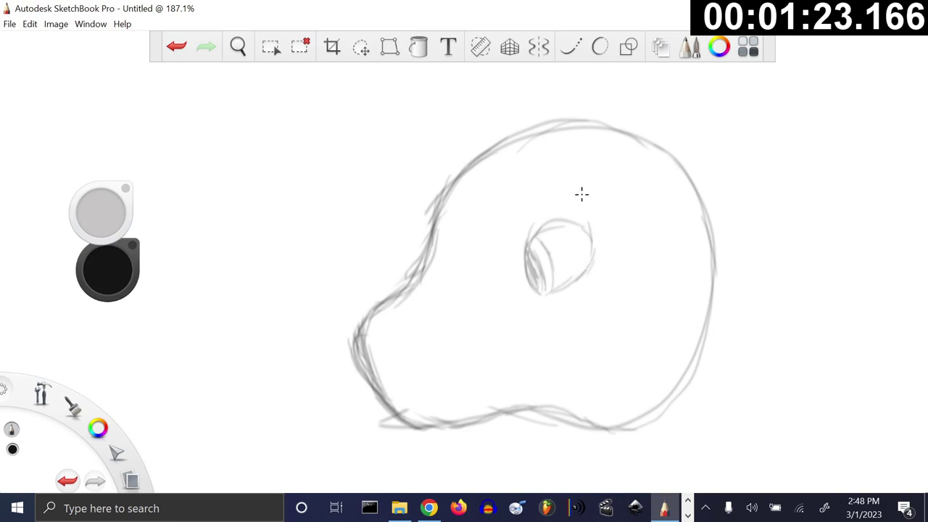
{"action": "left_click_drag", "start_coordinate": [576, 210], "coordinate": [579, 217]}
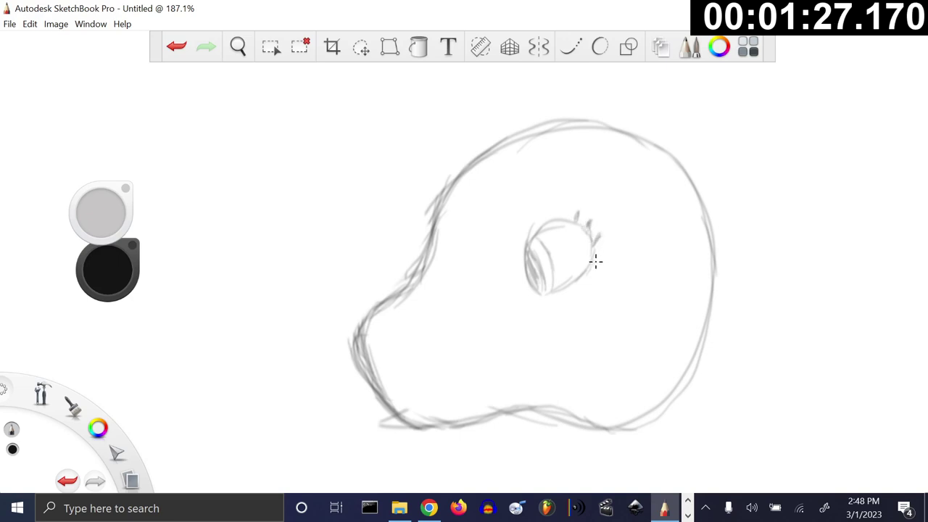
{"action": "mouse_move", "coordinate": [594, 257]}
{"action": "left_mouse_down"}
{"action": "mouse_move", "coordinate": [604, 256]}
{"action": "mouse_move", "coordinate": [599, 269]}
{"action": "left_mouse_up"}
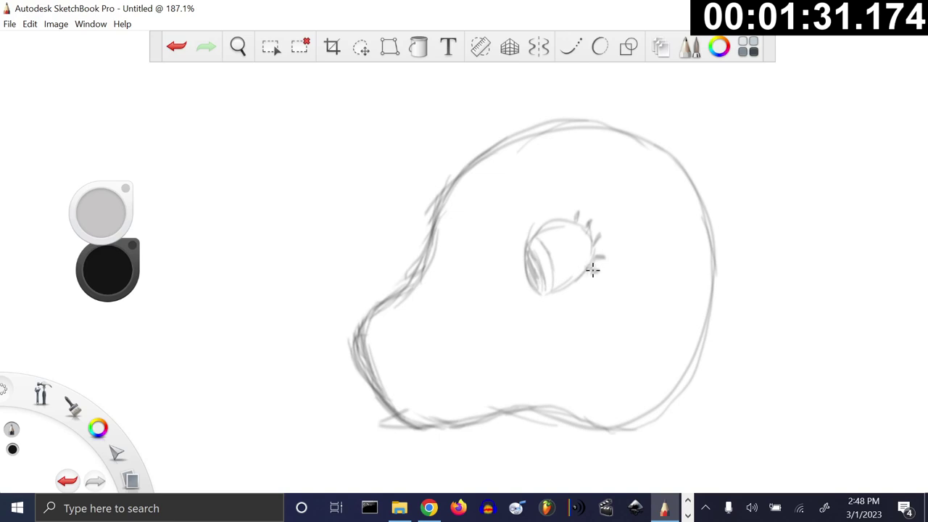
{"action": "mouse_move", "coordinate": [606, 241]}
{"action": "left_mouse_down"}
{"action": "mouse_move", "coordinate": [596, 224]}
{"action": "mouse_move", "coordinate": [607, 222]}
{"action": "left_mouse_up"}
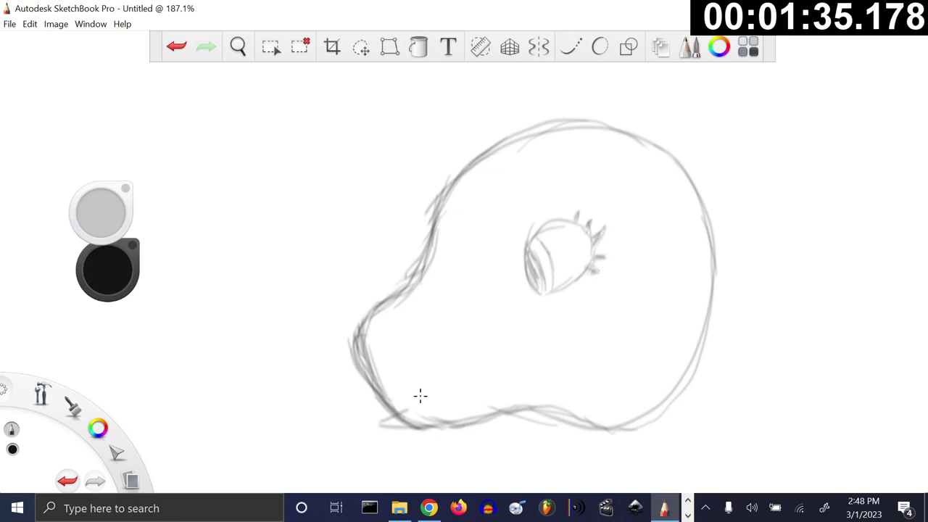
- Sketch a short upturned mouth line at the chin and a small curved nostril on the muzzle
{"action": "left_click_drag", "start_coordinate": [408, 403], "coordinate": [441, 371]}
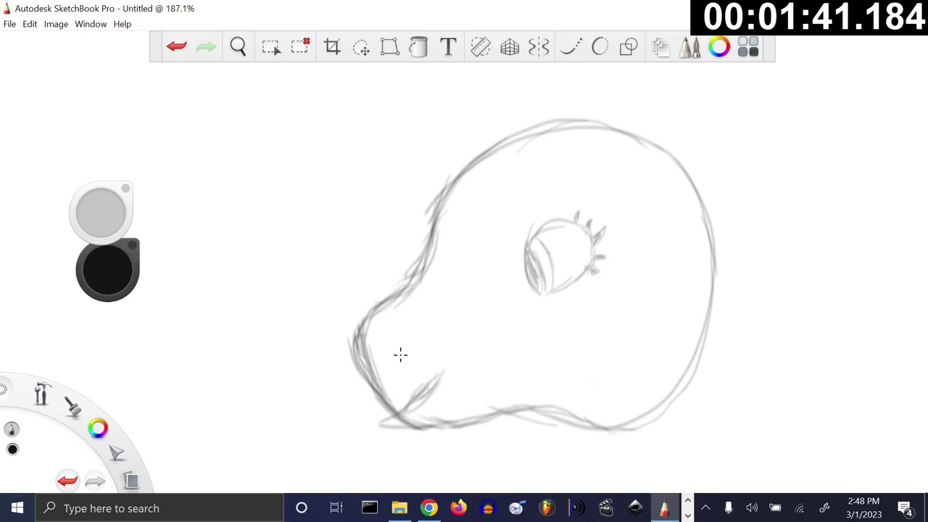
{"action": "left_click_drag", "start_coordinate": [399, 336], "coordinate": [401, 350]}
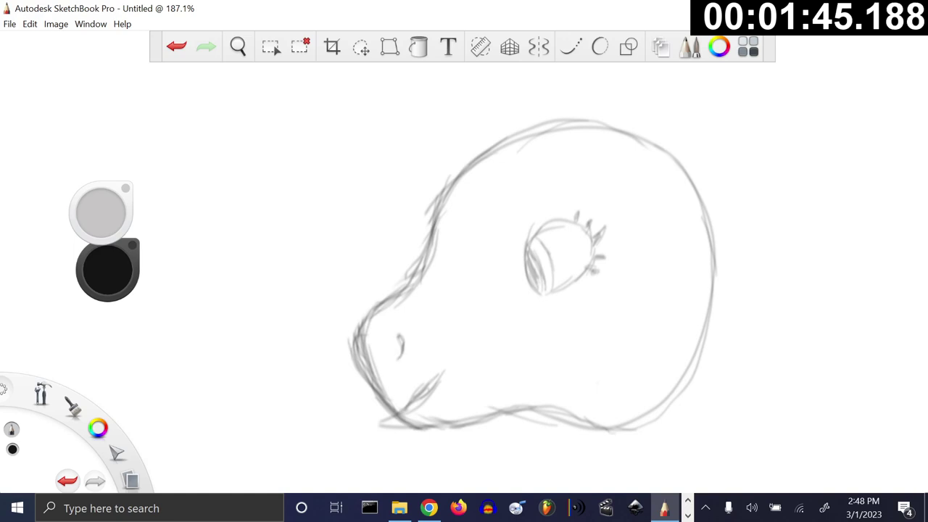
- Sketch a slanted eyebrow above the eye
{"action": "scroll", "coordinate": [531, 276], "scroll_direction": "down", "scroll_amount": 4}
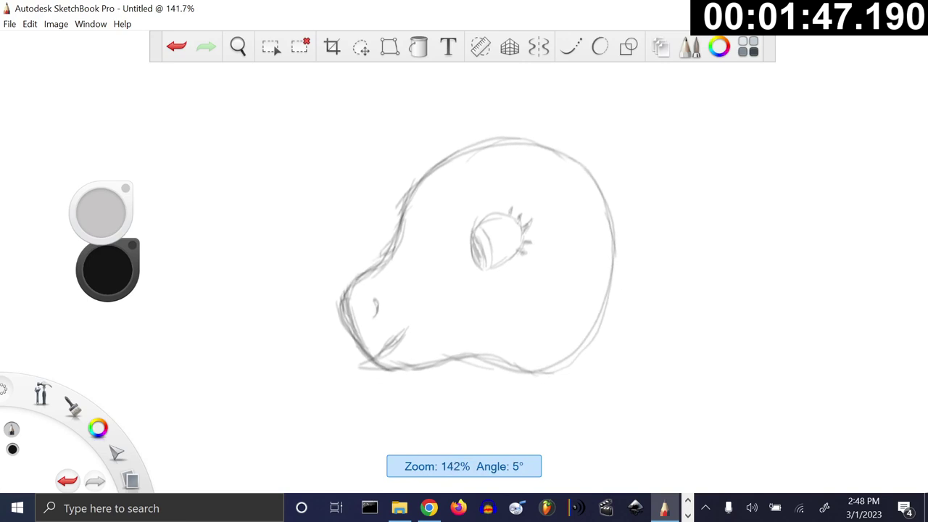
{"action": "scroll", "coordinate": [531, 276], "scroll_direction": "down", "scroll_amount": 1}
{"action": "left_click_drag", "start_coordinate": [455, 215], "coordinate": [489, 194]}
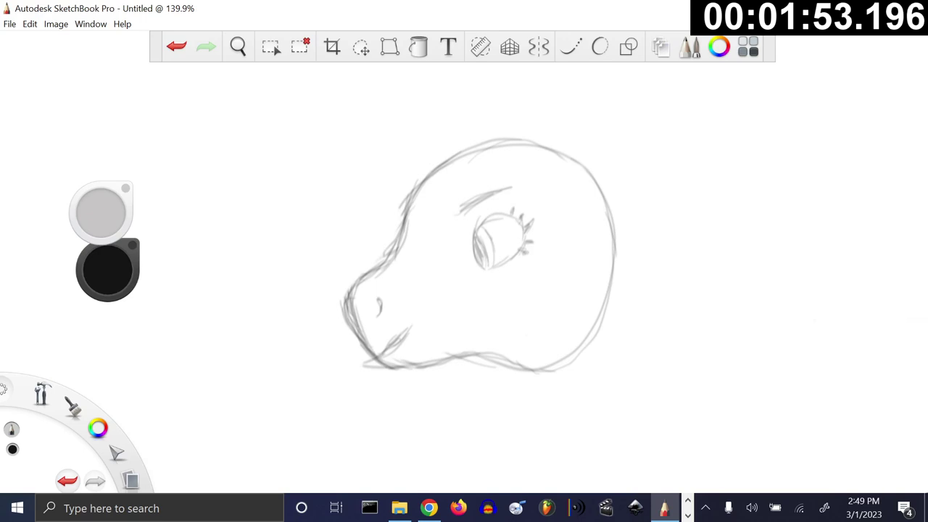
- Select the eye and eyebrow with a rectangular selection and move them slightly toward the snout
{"action": "left_click", "coordinate": [270, 47]}
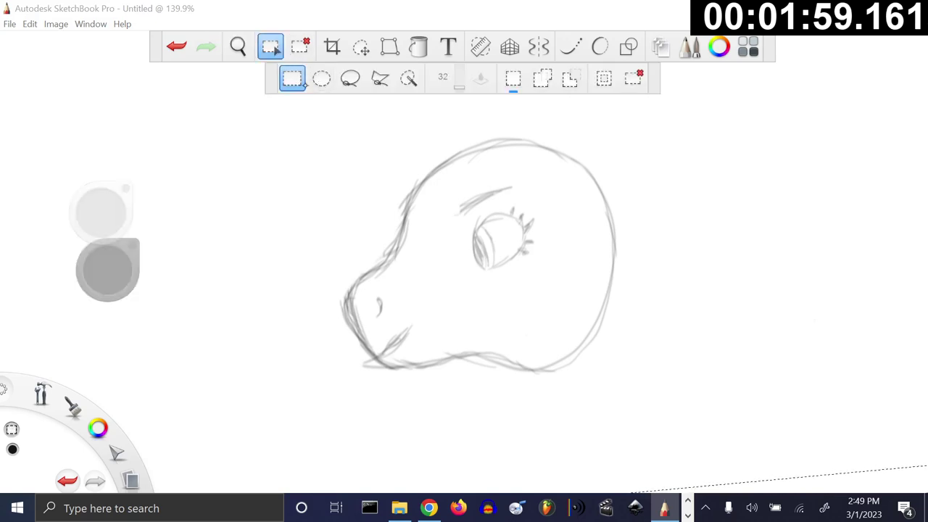
{"action": "left_click_drag", "start_coordinate": [538, 260], "coordinate": [547, 306]}
{"action": "key", "text": "ctrl+d"}
{"action": "left_click_drag", "start_coordinate": [516, 232], "coordinate": [534, 177]}
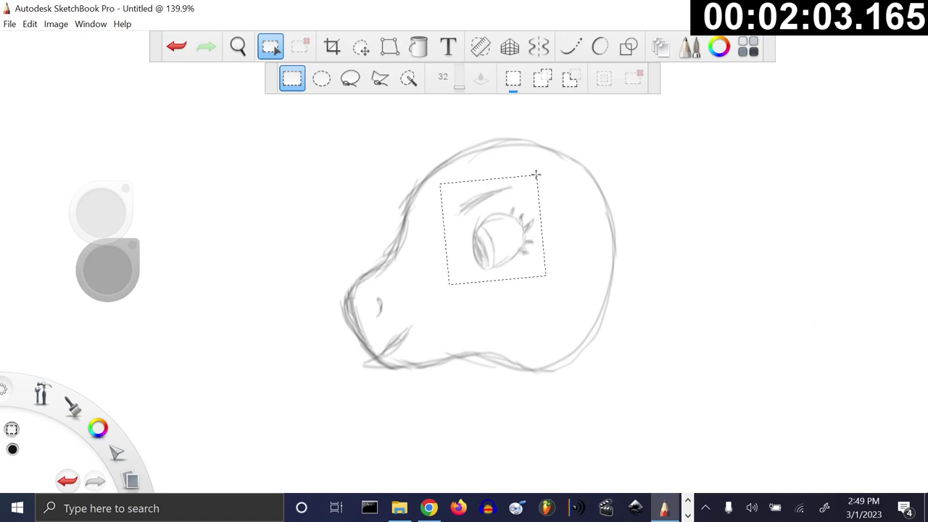
{"action": "left_click", "coordinate": [361, 46]}
{"action": "left_click_drag", "start_coordinate": [556, 255], "coordinate": [544, 258]}
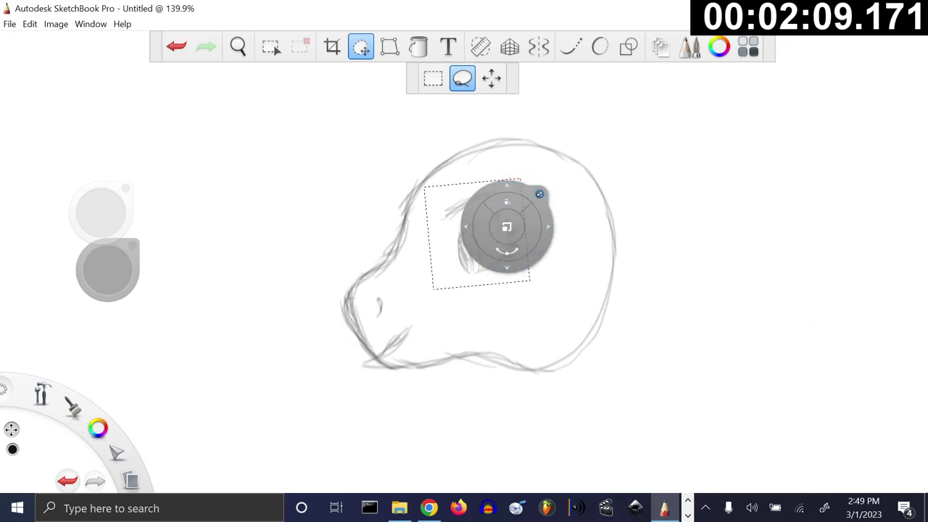
{"action": "left_click", "coordinate": [542, 193]}
- Sketch two pointed ears on top of the head, making the far one smaller
{"action": "left_click", "coordinate": [599, 46]}
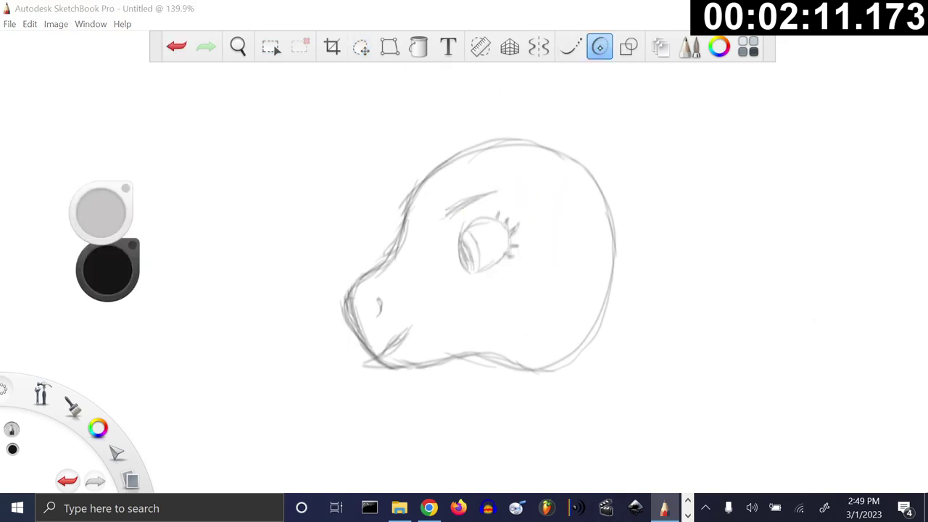
{"action": "mouse_move", "coordinate": [570, 166]}
{"action": "left_mouse_down"}
{"action": "mouse_move", "coordinate": [575, 152]}
{"action": "mouse_move", "coordinate": [561, 112]}
{"action": "left_mouse_up"}
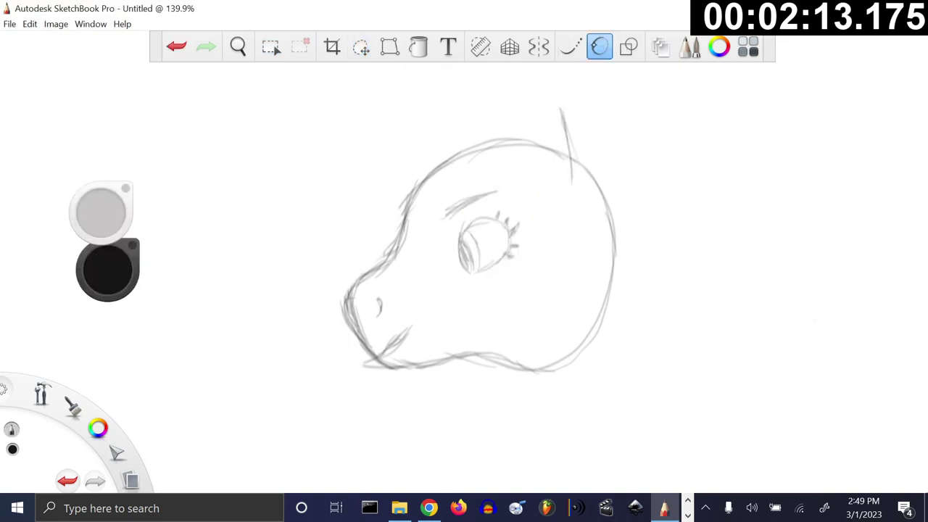
{"action": "left_click", "coordinate": [600, 46]}
{"action": "left_click_drag", "start_coordinate": [539, 151], "coordinate": [562, 98]}
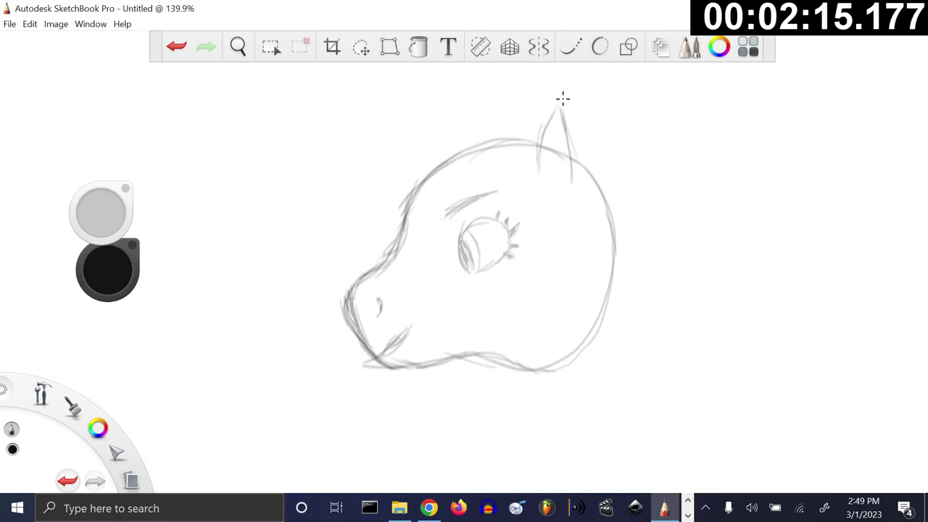
{"action": "left_click_drag", "start_coordinate": [563, 142], "coordinate": [559, 174]}
{"action": "mouse_move", "coordinate": [501, 138]}
{"action": "left_mouse_down"}
{"action": "mouse_move", "coordinate": [509, 108]}
{"action": "mouse_move", "coordinate": [514, 142]}
{"action": "left_mouse_up"}
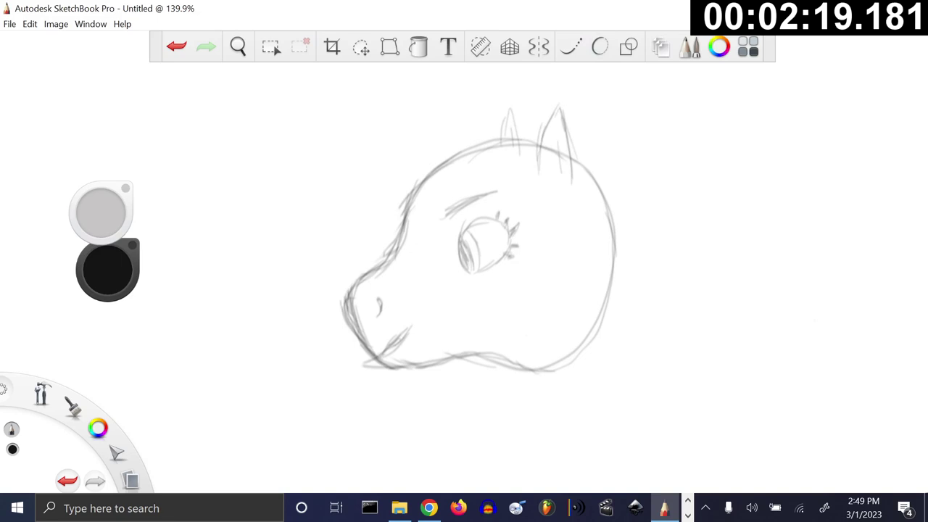
- Sketch the forelock and mane outline over the top of the head, and the front and back lines of the neck
{"action": "mouse_move", "coordinate": [395, 182]}
{"action": "left_mouse_down"}
{"action": "mouse_move", "coordinate": [530, 187]}
{"action": "mouse_move", "coordinate": [523, 188]}
{"action": "mouse_move", "coordinate": [537, 149]}
{"action": "left_mouse_up"}
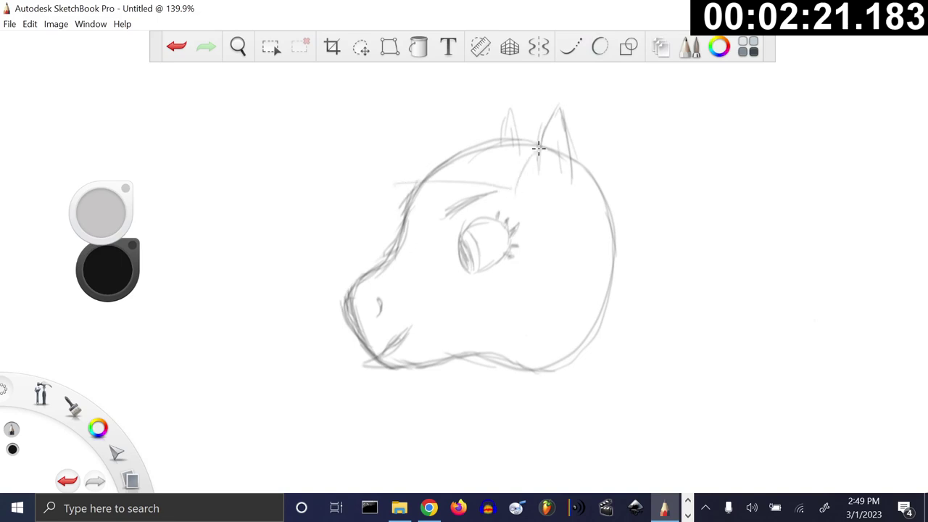
{"action": "mouse_move", "coordinate": [398, 184]}
{"action": "left_mouse_down"}
{"action": "mouse_move", "coordinate": [446, 128]}
{"action": "mouse_move", "coordinate": [430, 137]}
{"action": "mouse_move", "coordinate": [521, 109]}
{"action": "mouse_move", "coordinate": [497, 120]}
{"action": "mouse_move", "coordinate": [621, 155]}
{"action": "mouse_move", "coordinate": [590, 145]}
{"action": "mouse_move", "coordinate": [647, 250]}
{"action": "left_mouse_up"}
{"action": "left_click_drag", "start_coordinate": [625, 195], "coordinate": [663, 298]}
{"action": "left_click_drag", "start_coordinate": [604, 240], "coordinate": [696, 398]}
{"action": "left_click_drag", "start_coordinate": [540, 371], "coordinate": [600, 478]}
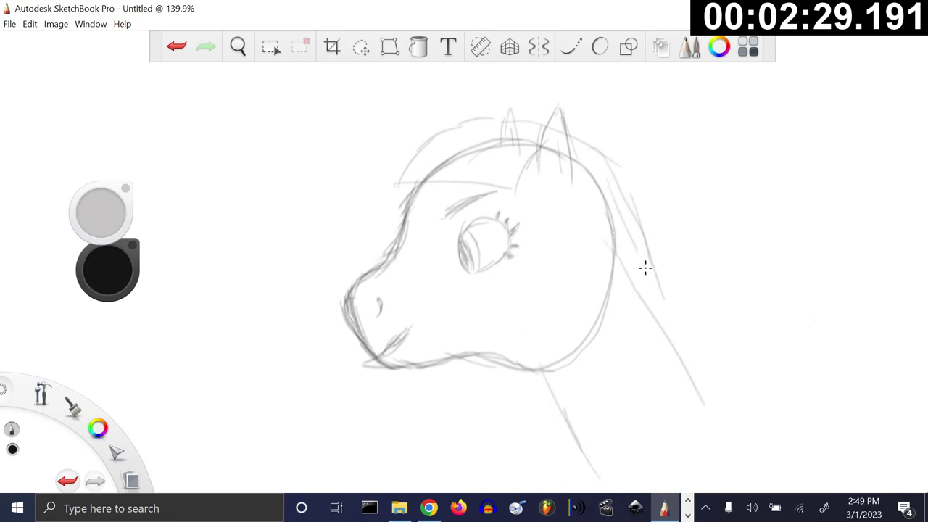
- Extend the mane's outer edge down behind the neck with jagged ends and erase the overlapping inner neck lines
{"action": "left_click_drag", "start_coordinate": [627, 232], "coordinate": [665, 323]}
{"action": "mouse_move", "coordinate": [579, 170]}
{"action": "left_mouse_down"}
{"action": "mouse_move", "coordinate": [611, 183]}
{"action": "mouse_move", "coordinate": [710, 322]}
{"action": "left_mouse_up"}
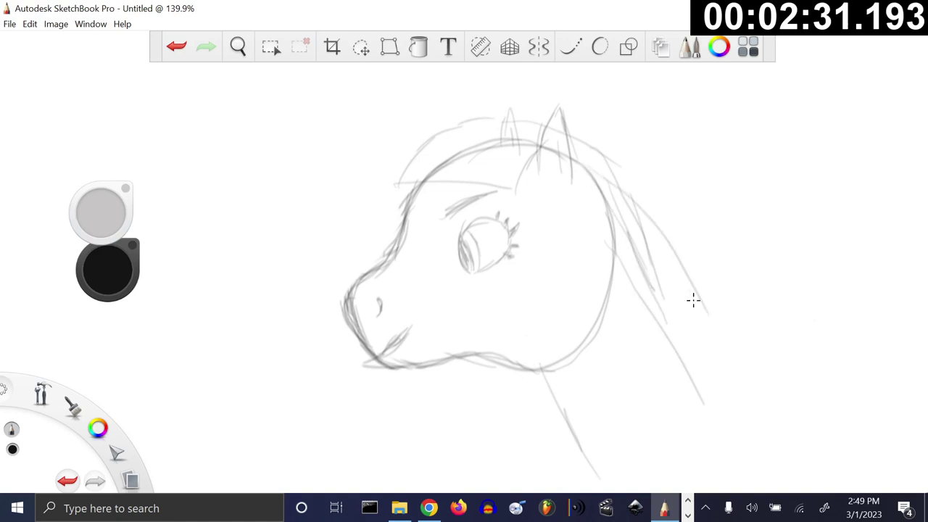
{"action": "left_click_drag", "start_coordinate": [667, 248], "coordinate": [742, 447]}
{"action": "left_click_drag", "start_coordinate": [726, 338], "coordinate": [776, 464]}
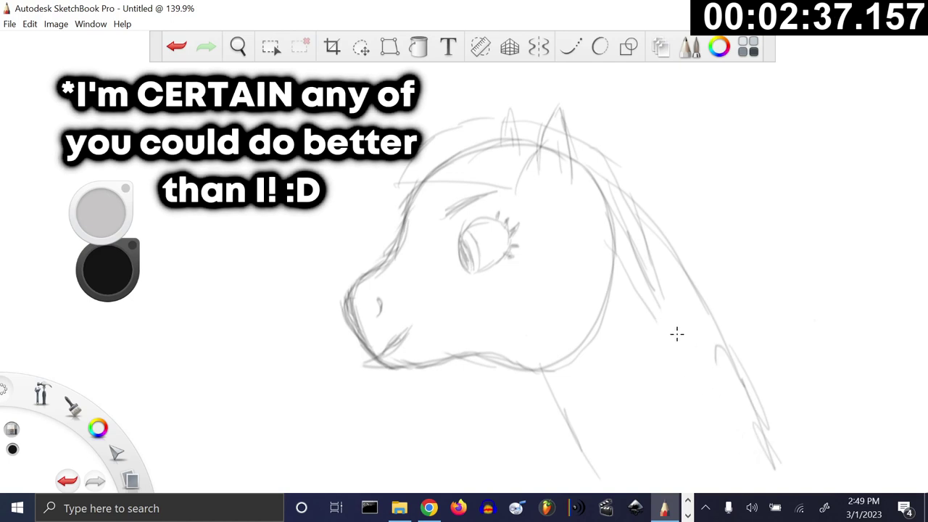
{"action": "left_click_drag", "start_coordinate": [661, 308], "coordinate": [650, 268]}
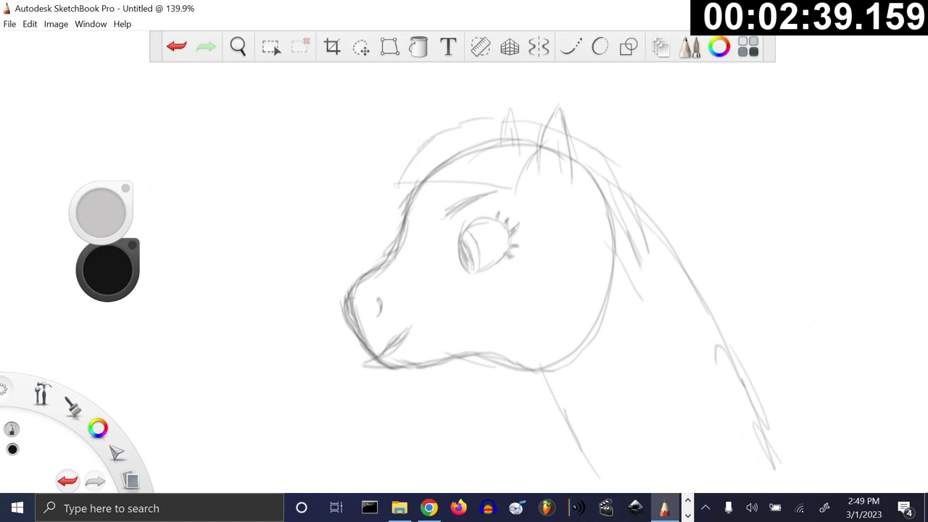
- Strengthen the rounded outer contour of the forelock and mane around the forehead, ears and back of the head
{"action": "scroll", "coordinate": [463, 276], "scroll_direction": "up", "scroll_amount": 1}
{"action": "scroll", "coordinate": [464, 275], "scroll_direction": "up", "scroll_amount": 2}
{"action": "mouse_move", "coordinate": [398, 334]}
{"action": "left_mouse_down"}
{"action": "mouse_move", "coordinate": [393, 297]}
{"action": "mouse_move", "coordinate": [410, 198]}
{"action": "mouse_move", "coordinate": [454, 166]}
{"action": "left_mouse_up"}
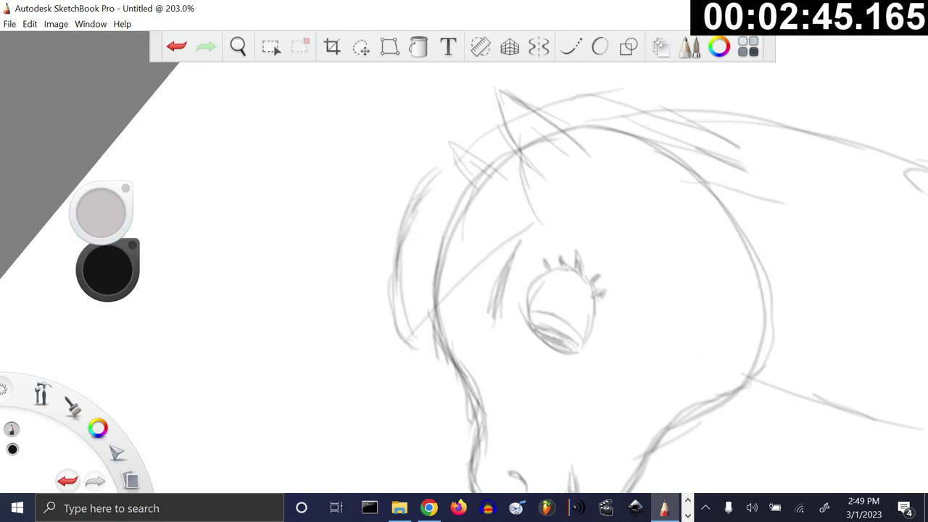
{"action": "scroll", "coordinate": [463, 275], "scroll_direction": "up", "scroll_amount": 1}
{"action": "left_click_drag", "start_coordinate": [437, 370], "coordinate": [421, 246]}
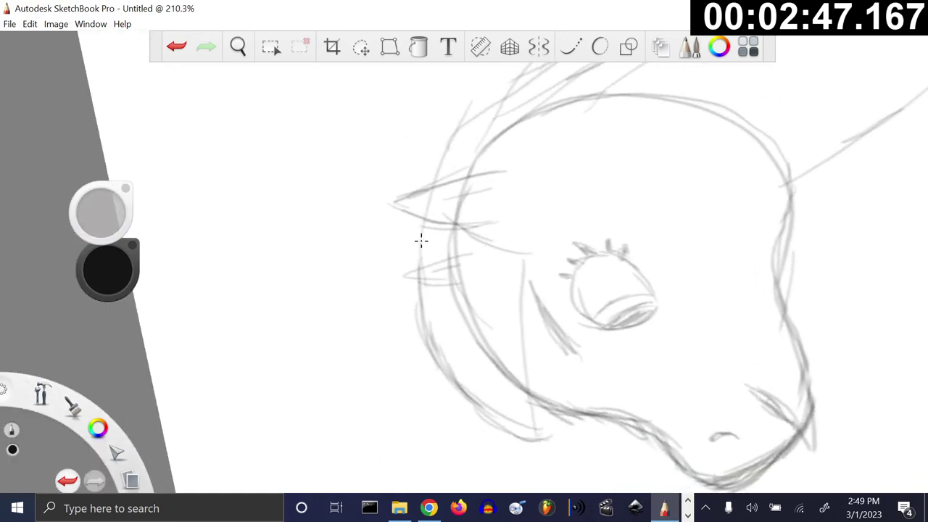
{"action": "scroll", "coordinate": [551, 276], "scroll_direction": "down", "scroll_amount": 2}
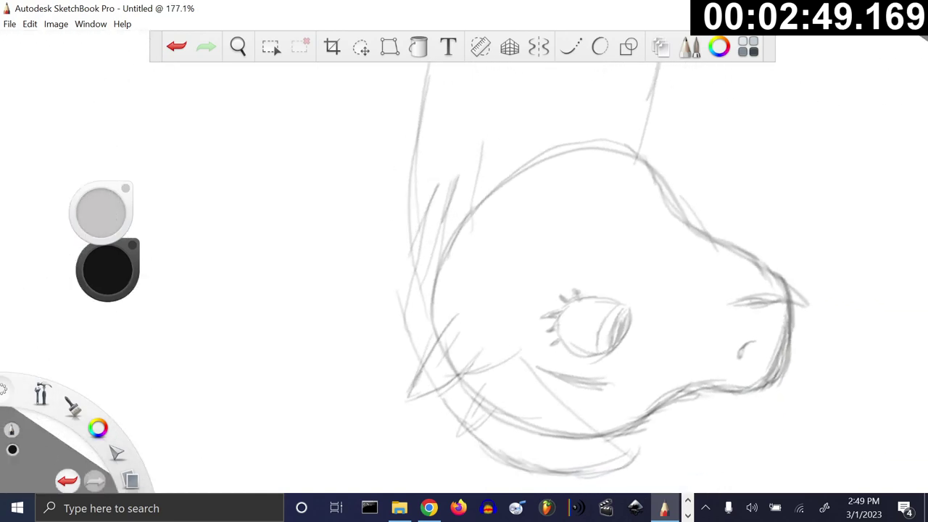
{"action": "left_click_drag", "start_coordinate": [403, 324], "coordinate": [404, 191]}
{"action": "mouse_move", "coordinate": [413, 152]}
{"action": "left_mouse_down"}
{"action": "mouse_move", "coordinate": [399, 269]}
{"action": "mouse_move", "coordinate": [440, 110]}
{"action": "left_mouse_up"}
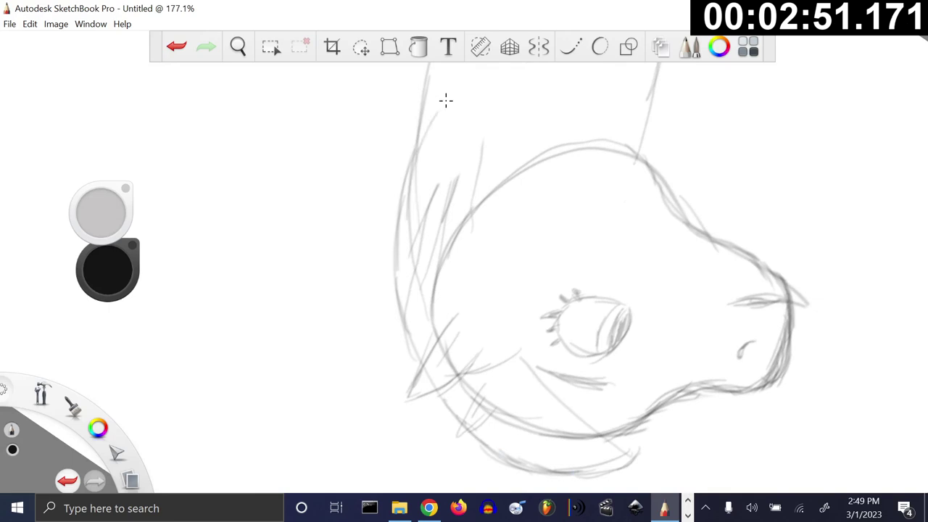
- Sketch a long curved lock of mane sweeping from behind the head across the neck to a point at its front line
{"action": "scroll", "coordinate": [522, 290], "scroll_direction": "down", "scroll_amount": 2}
{"action": "left_click_drag", "start_coordinate": [440, 410], "coordinate": [445, 293]}
{"action": "mouse_move", "coordinate": [439, 389]}
{"action": "left_mouse_down"}
{"action": "mouse_move", "coordinate": [456, 271]}
{"action": "mouse_move", "coordinate": [497, 211]}
{"action": "left_mouse_up"}
{"action": "left_click_drag", "start_coordinate": [457, 281], "coordinate": [481, 229]}
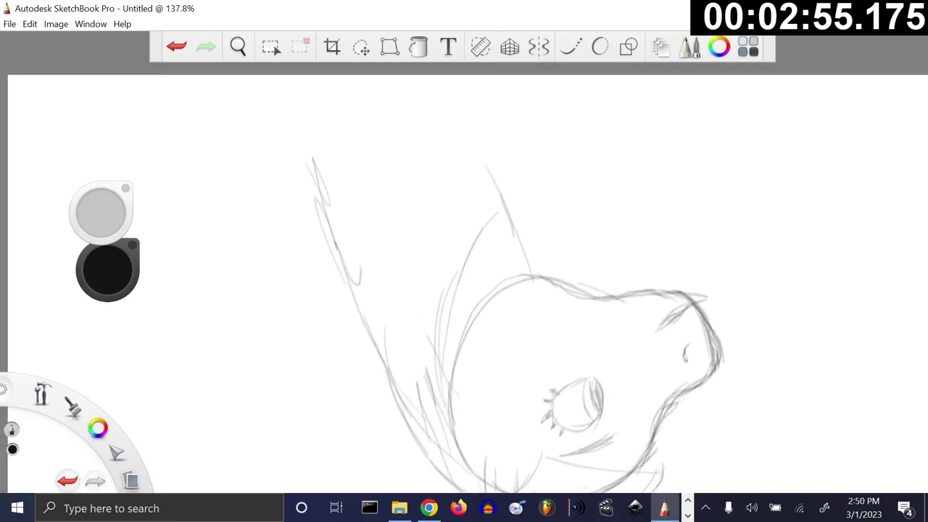
{"action": "scroll", "coordinate": [464, 284], "scroll_direction": "up", "scroll_amount": 1}
{"action": "scroll", "coordinate": [464, 284], "scroll_direction": "up", "scroll_amount": 1}
{"action": "left_click_drag", "start_coordinate": [489, 281], "coordinate": [471, 234]}
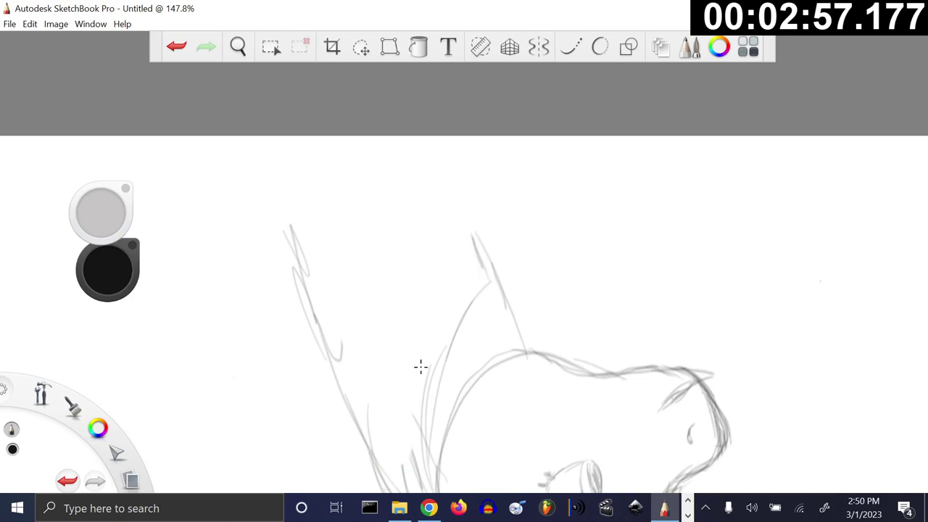
{"action": "mouse_move", "coordinate": [400, 414]}
{"action": "left_mouse_down"}
{"action": "mouse_move", "coordinate": [430, 280]}
{"action": "mouse_move", "coordinate": [467, 235]}
{"action": "left_mouse_up"}
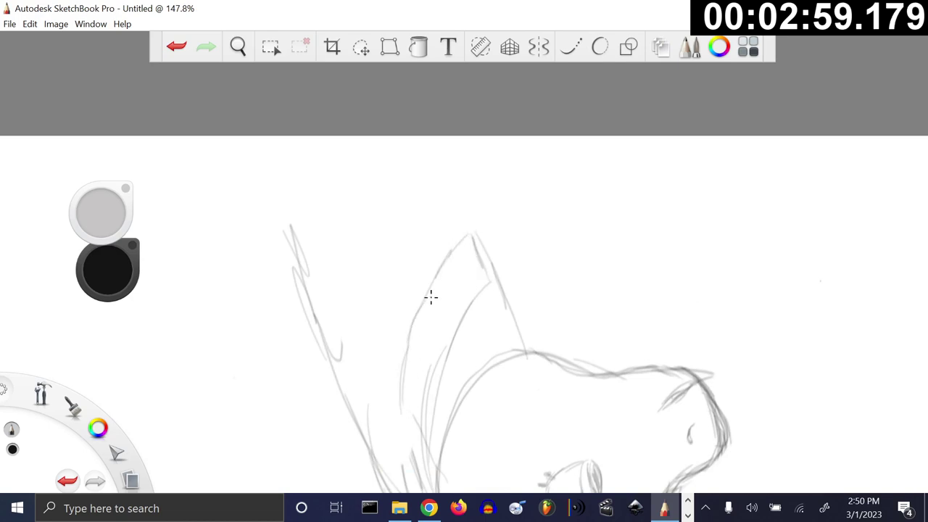
- Sketch further curved locks of mane sweeping across the neck to pointed ends and extend the neck's front line downward
{"action": "mouse_move", "coordinate": [394, 413]}
{"action": "left_mouse_down"}
{"action": "mouse_move", "coordinate": [385, 383]}
{"action": "mouse_move", "coordinate": [410, 266]}
{"action": "mouse_move", "coordinate": [442, 212]}
{"action": "left_mouse_up"}
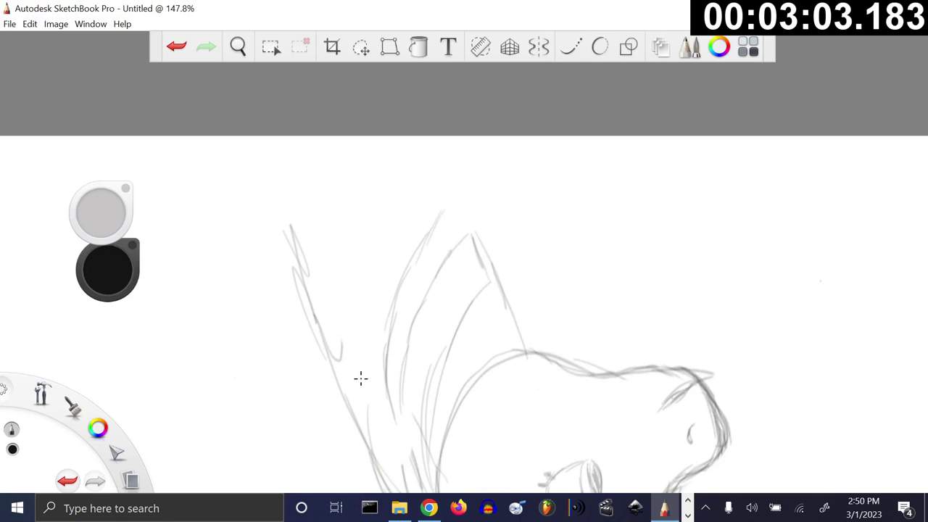
{"action": "left_click_drag", "start_coordinate": [360, 377], "coordinate": [387, 213]}
{"action": "mouse_move", "coordinate": [362, 276]}
{"action": "left_mouse_down"}
{"action": "mouse_move", "coordinate": [405, 187]}
{"action": "mouse_move", "coordinate": [450, 213]}
{"action": "left_mouse_up"}
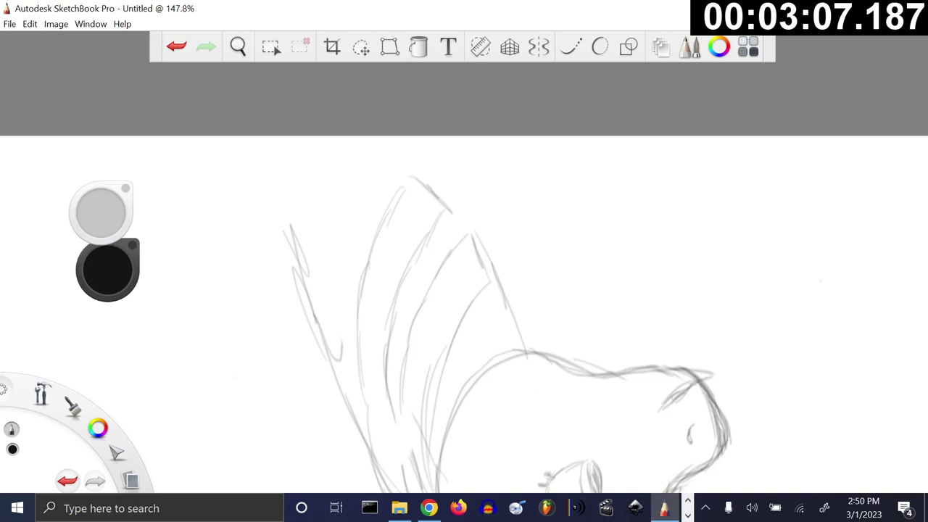
{"action": "scroll", "coordinate": [464, 276], "scroll_direction": "up", "scroll_amount": 3}
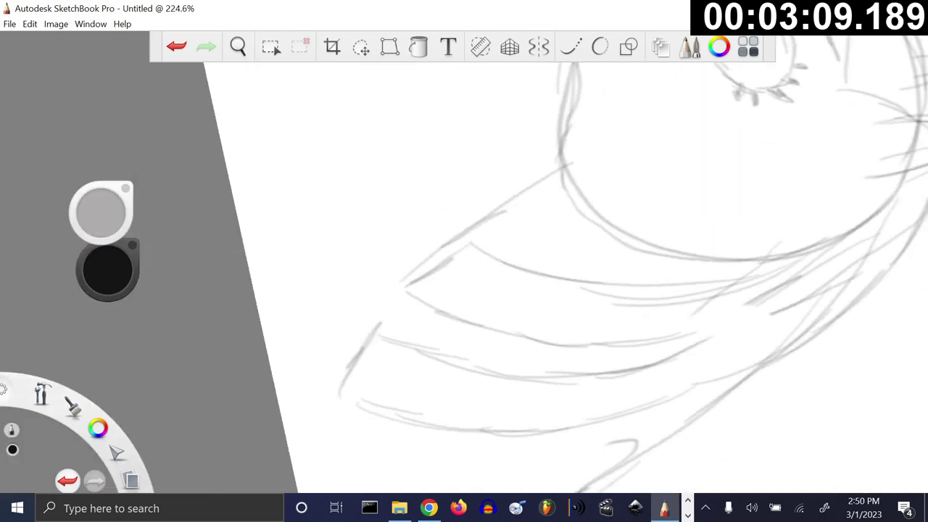
{"action": "scroll", "coordinate": [464, 275], "scroll_direction": "down", "scroll_amount": 2}
{"action": "mouse_move", "coordinate": [387, 351]}
{"action": "left_mouse_down"}
{"action": "mouse_move", "coordinate": [426, 449]}
{"action": "mouse_move", "coordinate": [545, 390]}
{"action": "left_mouse_up"}
{"action": "scroll", "coordinate": [464, 275], "scroll_direction": "down", "scroll_amount": 3}
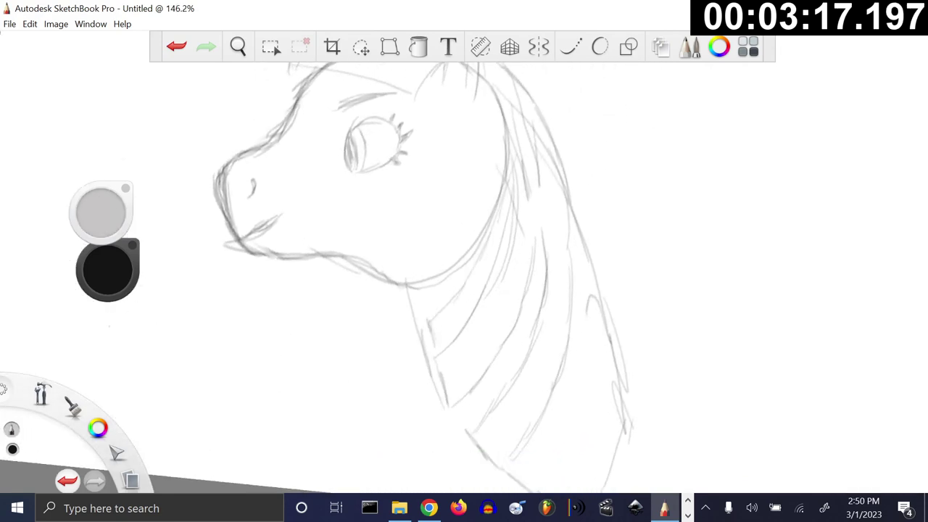
- Sketch a pointed horn with short cross stripes rising from the forehead through the forelock
{"action": "scroll", "coordinate": [464, 276], "scroll_direction": "down", "scroll_amount": 3}
{"action": "scroll", "coordinate": [464, 276], "scroll_direction": "up", "scroll_amount": 2}
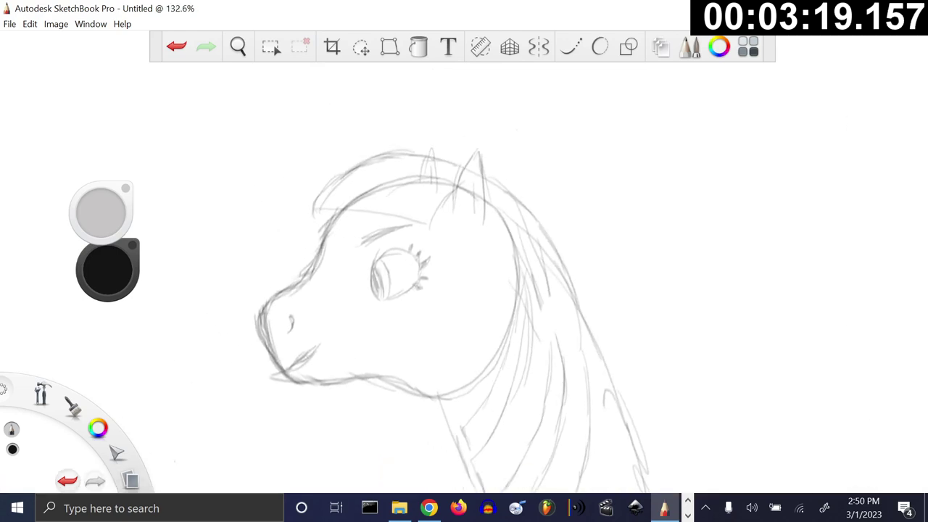
{"action": "mouse_move", "coordinate": [350, 162]}
{"action": "left_mouse_down"}
{"action": "mouse_move", "coordinate": [344, 116]}
{"action": "mouse_move", "coordinate": [372, 174]}
{"action": "left_mouse_up"}
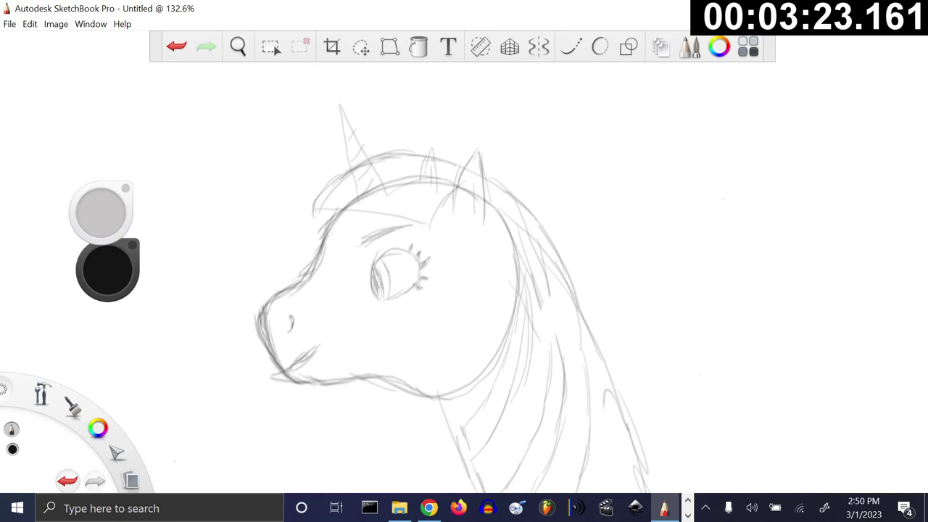
- Erase the back curve of the head and redraw it with overlapping strokes from the ear down to the neck
{"action": "scroll", "coordinate": [463, 276], "scroll_direction": "down", "scroll_amount": 3}
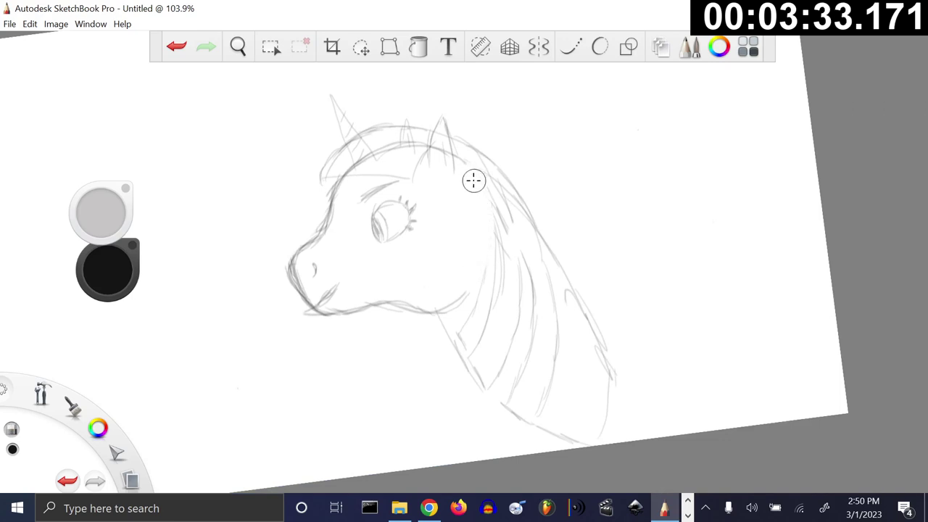
{"action": "scroll", "coordinate": [464, 275], "scroll_direction": "up", "scroll_amount": 5}
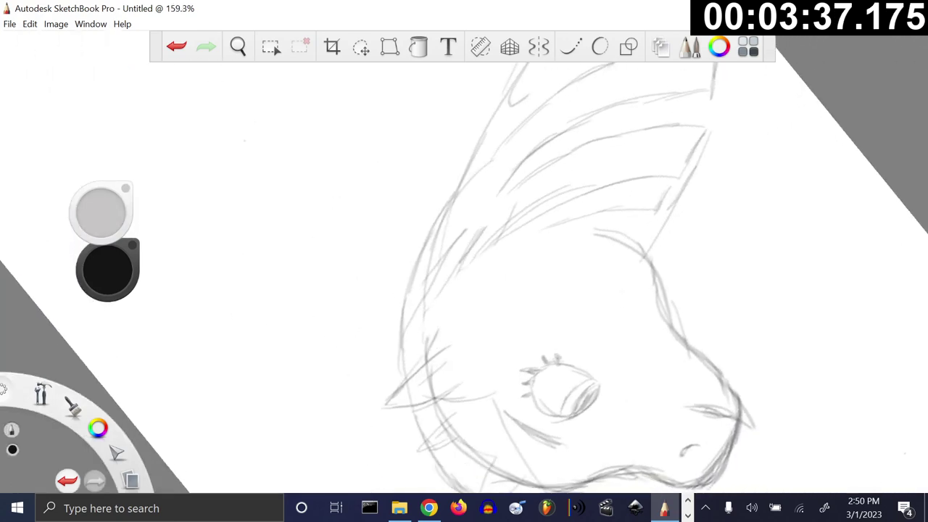
{"action": "scroll", "coordinate": [472, 335], "scroll_direction": "up", "scroll_amount": 2}
{"action": "mouse_move", "coordinate": [439, 374]}
{"action": "left_mouse_down"}
{"action": "mouse_move", "coordinate": [441, 248]}
{"action": "mouse_move", "coordinate": [476, 176]}
{"action": "left_mouse_up"}
{"action": "mouse_move", "coordinate": [435, 303]}
{"action": "left_mouse_down"}
{"action": "mouse_move", "coordinate": [498, 175]}
{"action": "mouse_move", "coordinate": [458, 242]}
{"action": "mouse_move", "coordinate": [437, 352]}
{"action": "left_mouse_up"}
{"action": "left_click_drag", "start_coordinate": [435, 282], "coordinate": [443, 372]}
{"action": "left_click_drag", "start_coordinate": [438, 323], "coordinate": [489, 183]}
{"action": "left_click_drag", "start_coordinate": [455, 268], "coordinate": [524, 134]}
{"action": "scroll", "coordinate": [464, 277], "scroll_direction": "down", "scroll_amount": 4}
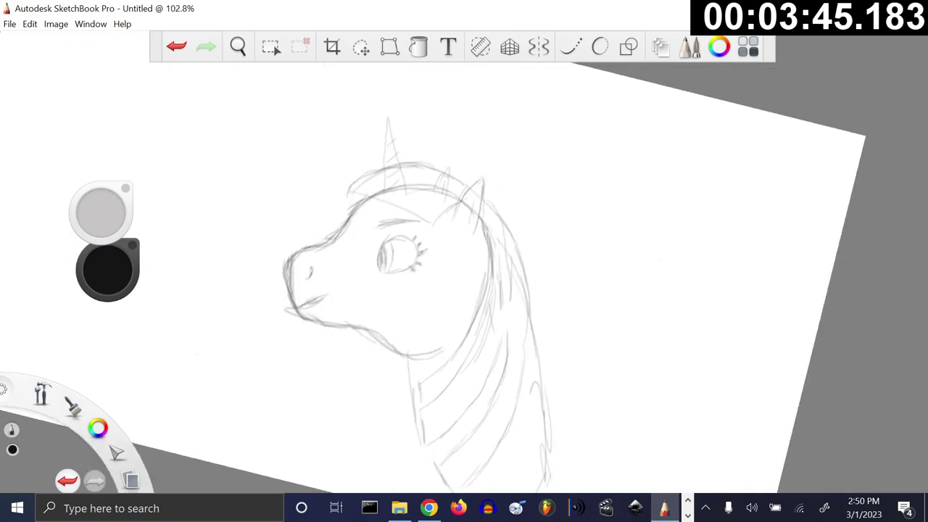
- Redraw the mouth as a single slightly curved line and erase the old lip strokes protruding past the muzzle
{"action": "scroll", "coordinate": [464, 277], "scroll_direction": "down", "scroll_amount": 1}
{"action": "scroll", "coordinate": [464, 277], "scroll_direction": "up", "scroll_amount": 5}
{"action": "scroll", "coordinate": [463, 277], "scroll_direction": "up", "scroll_amount": 2}
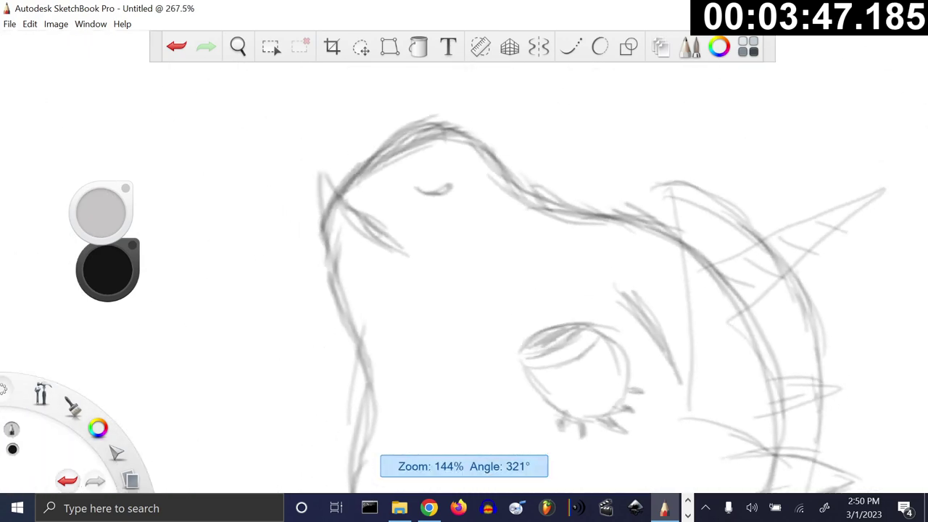
{"action": "scroll", "coordinate": [464, 276], "scroll_direction": "down", "scroll_amount": 1}
{"action": "mouse_move", "coordinate": [411, 263]}
{"action": "left_mouse_down"}
{"action": "mouse_move", "coordinate": [381, 207]}
{"action": "mouse_move", "coordinate": [407, 254]}
{"action": "mouse_move", "coordinate": [397, 249]}
{"action": "mouse_move", "coordinate": [394, 271]}
{"action": "mouse_move", "coordinate": [380, 244]}
{"action": "left_mouse_up"}
{"action": "left_click_drag", "start_coordinate": [420, 267], "coordinate": [385, 215]}
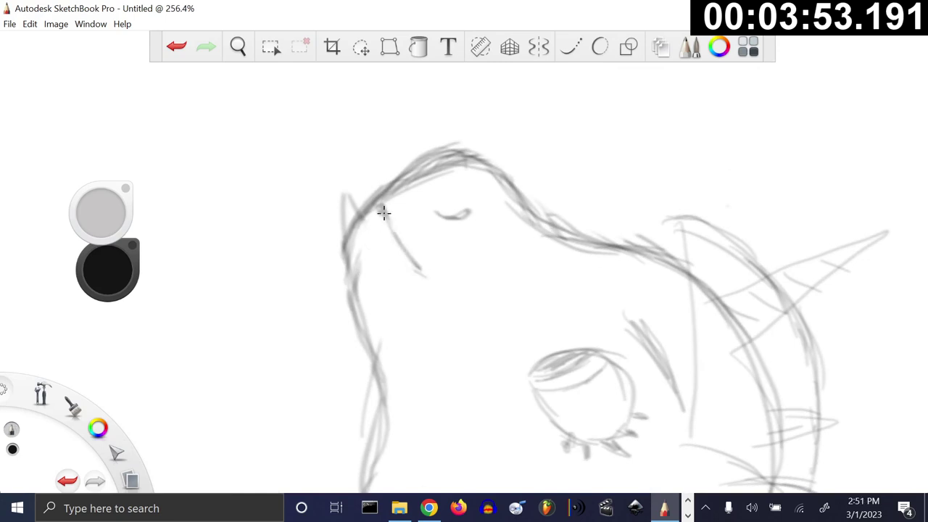
{"action": "key", "text": "e"}
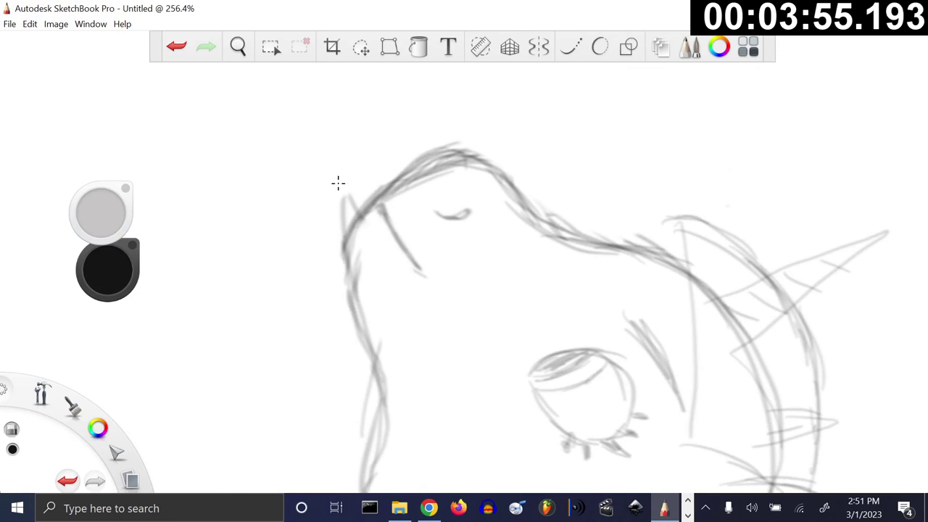
{"action": "key", "text": "e"}
- Erase the forelock contour where it crosses the horn
{"action": "scroll", "coordinate": [463, 275], "scroll_direction": "down", "scroll_amount": 5}
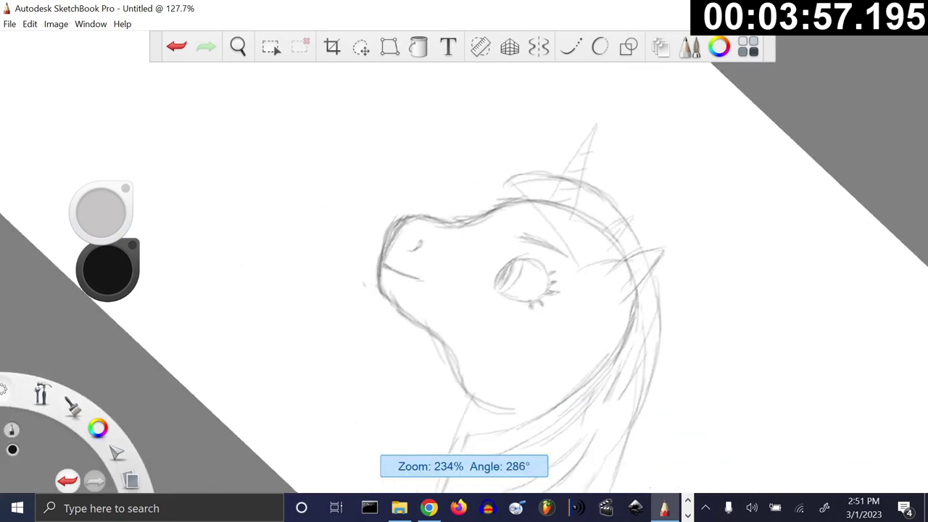
{"action": "scroll", "coordinate": [464, 276], "scroll_direction": "up", "scroll_amount": 2}
{"action": "scroll", "coordinate": [493, 275], "scroll_direction": "up", "scroll_amount": 2}
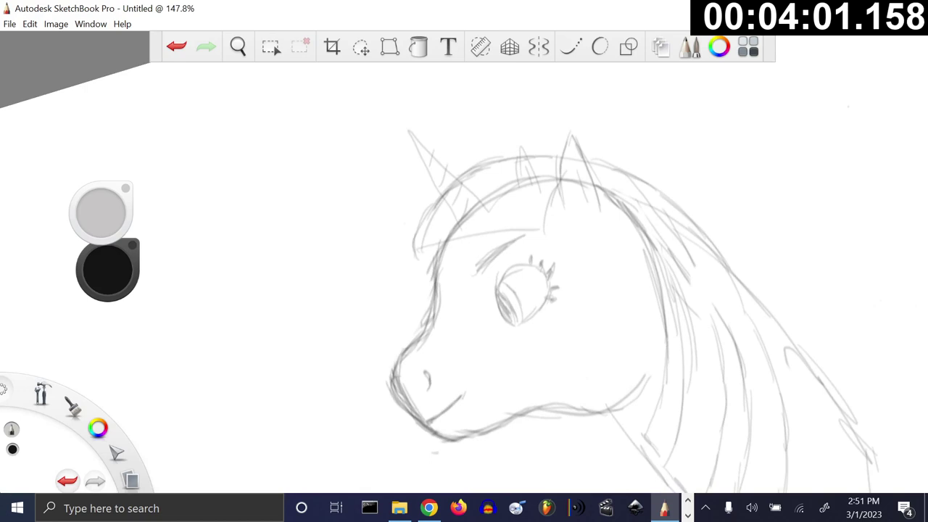
{"action": "scroll", "coordinate": [463, 289], "scroll_direction": "up", "scroll_amount": 4}
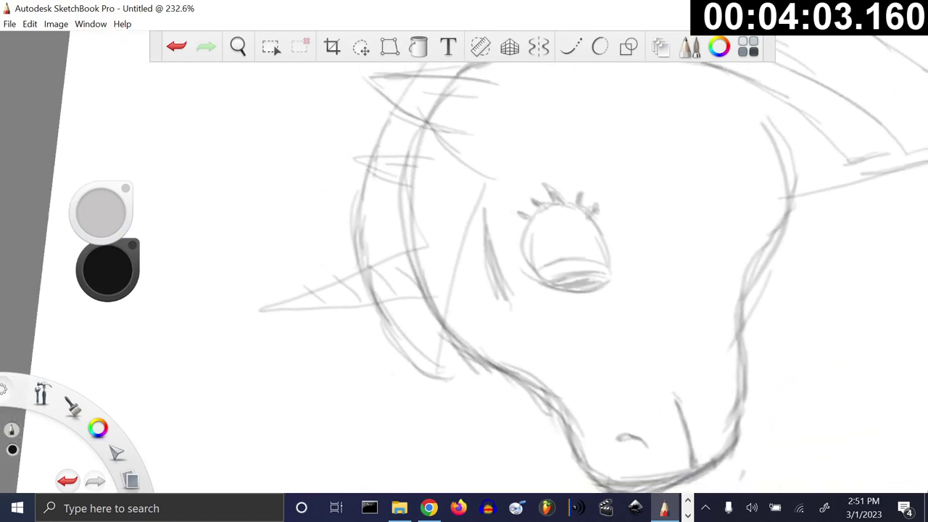
{"action": "left_click_drag", "start_coordinate": [381, 304], "coordinate": [359, 261]}
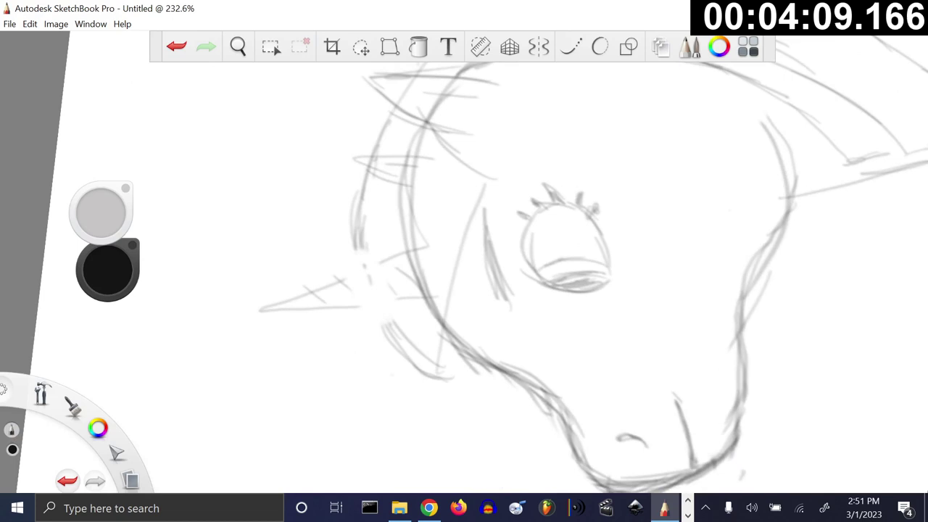
- Strengthen both sides of the horn down to its base and darken its diagonal spiral stripes
{"action": "scroll", "coordinate": [478, 319], "scroll_direction": "down", "scroll_amount": 5}
{"action": "scroll", "coordinate": [507, 275], "scroll_direction": "up", "scroll_amount": 5}
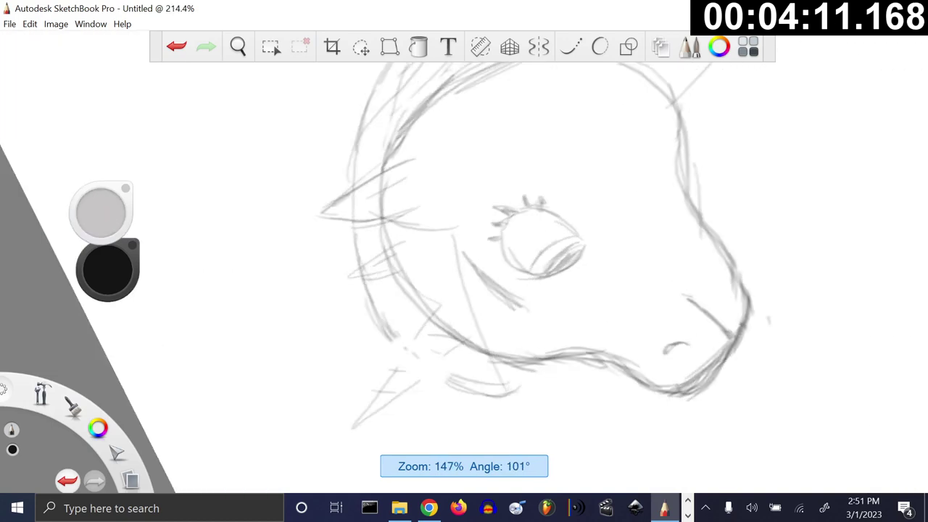
{"action": "scroll", "coordinate": [478, 290], "scroll_direction": "up", "scroll_amount": 4}
{"action": "scroll", "coordinate": [463, 260], "scroll_direction": "down", "scroll_amount": 3}
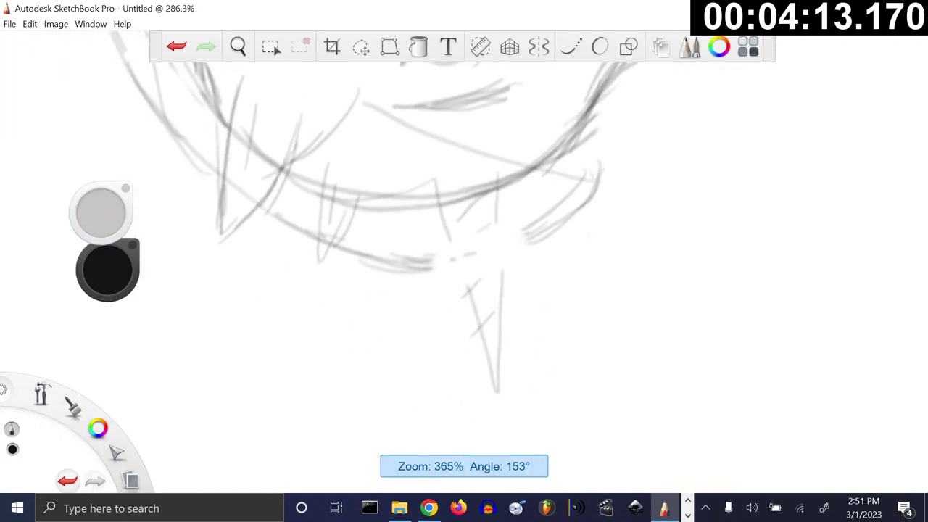
{"action": "left_click_drag", "start_coordinate": [475, 337], "coordinate": [435, 154]}
{"action": "left_click_drag", "start_coordinate": [498, 303], "coordinate": [493, 190]}
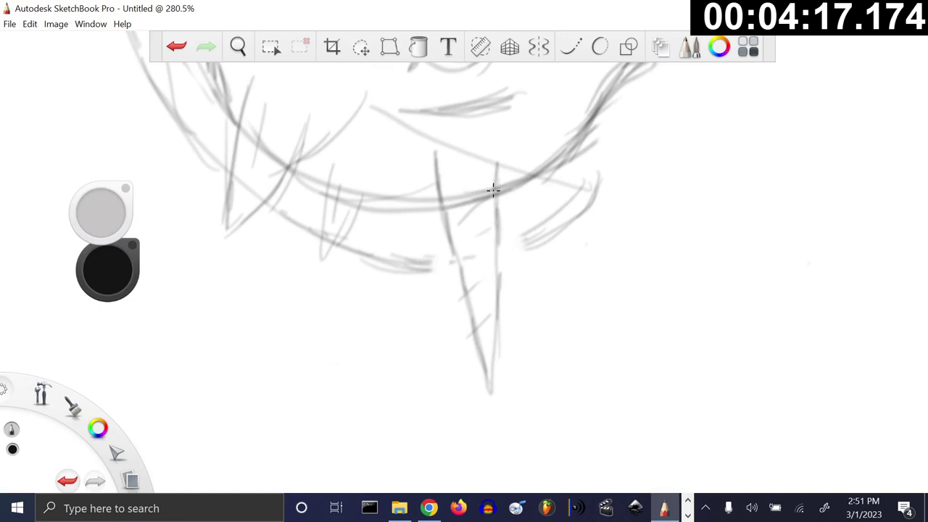
{"action": "mouse_move", "coordinate": [468, 294]}
{"action": "left_mouse_down"}
{"action": "mouse_move", "coordinate": [494, 274]}
{"action": "mouse_move", "coordinate": [483, 203]}
{"action": "mouse_move", "coordinate": [495, 193]}
{"action": "mouse_move", "coordinate": [482, 168]}
{"action": "left_mouse_up"}
{"action": "left_click_drag", "start_coordinate": [451, 194], "coordinate": [481, 171]}
- Redraw the forelock contour on both sides of the horn so it meets the horn's edges
{"action": "key", "text": "ctrl+0"}
{"action": "scroll", "coordinate": [520, 183], "scroll_direction": "up", "scroll_amount": 8}
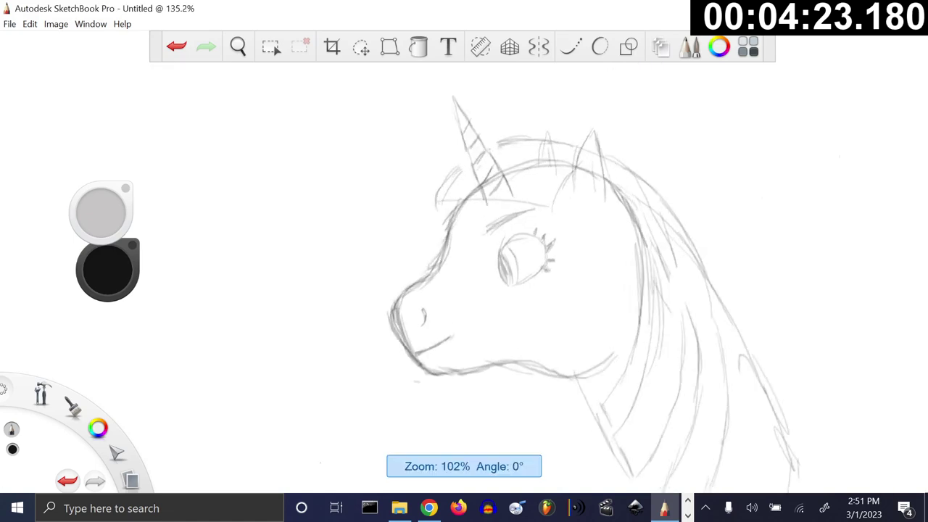
{"action": "left_click_drag", "start_coordinate": [425, 183], "coordinate": [411, 200]}
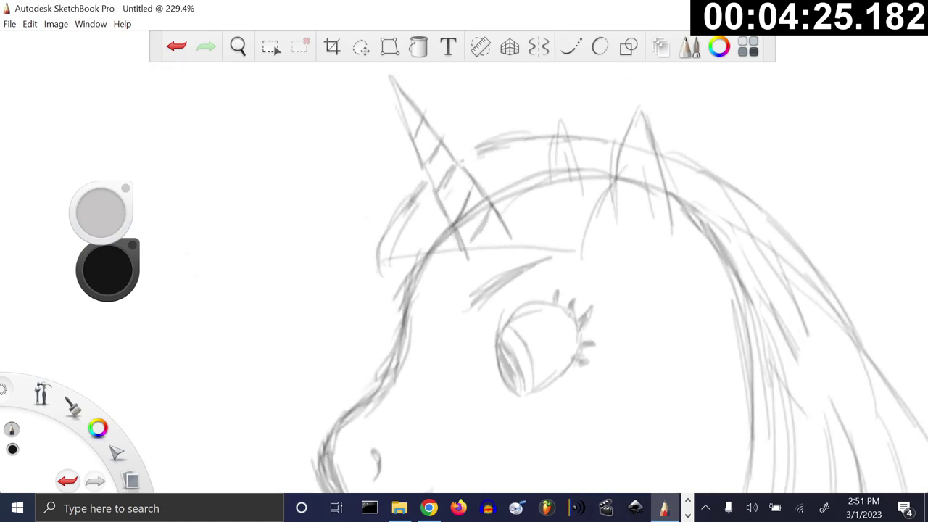
{"action": "scroll", "coordinate": [519, 275], "scroll_direction": "down", "scroll_amount": 2}
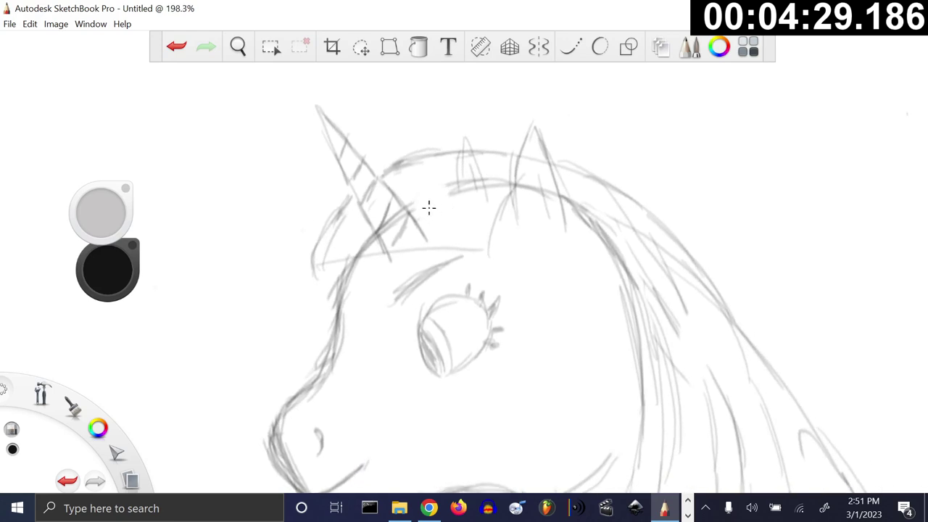
- Erase the head outline inside the forelock and horn, along with the lower part of the far ear
{"action": "left_click_drag", "start_coordinate": [471, 191], "coordinate": [456, 176]}
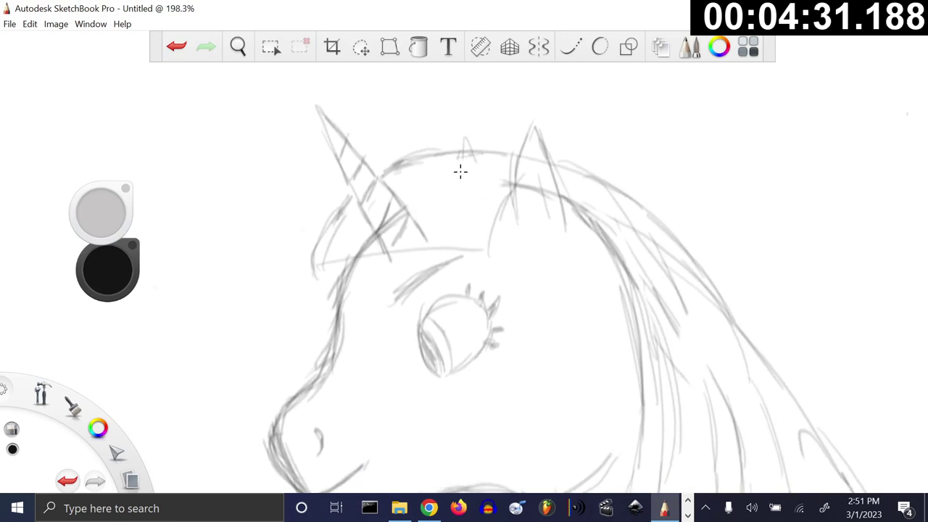
{"action": "scroll", "coordinate": [444, 264], "scroll_direction": "up", "scroll_amount": 3}
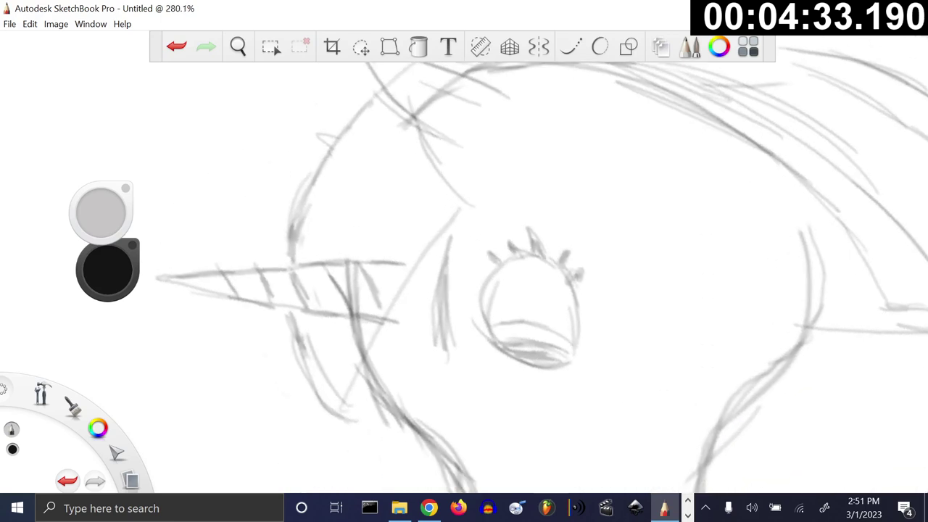
{"action": "left_click_drag", "start_coordinate": [357, 336], "coordinate": [352, 263]}
- Redraw the sides of the horn's base and add the missing diagonal stripes across it
{"action": "scroll", "coordinate": [351, 262], "scroll_direction": "up", "scroll_amount": 1}
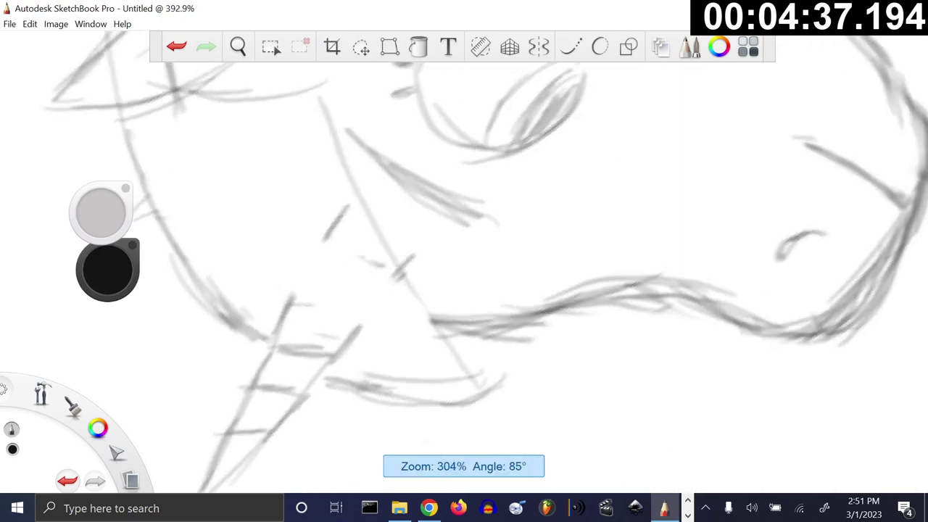
{"action": "left_click_drag", "start_coordinate": [372, 335], "coordinate": [354, 268]}
{"action": "left_click_drag", "start_coordinate": [426, 342], "coordinate": [410, 259]}
{"action": "left_click_drag", "start_coordinate": [424, 317], "coordinate": [418, 253]}
{"action": "mouse_move", "coordinate": [381, 339]}
{"action": "left_mouse_down"}
{"action": "mouse_move", "coordinate": [421, 318]}
{"action": "mouse_move", "coordinate": [414, 303]}
{"action": "left_mouse_up"}
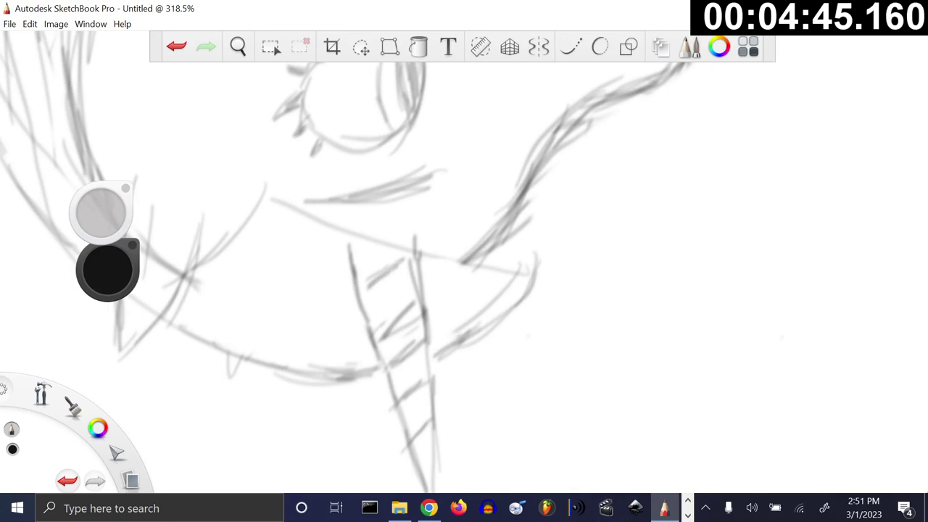
- Draw a curved hair line through the forelock from the horn's base up toward the near ear
{"action": "scroll", "coordinate": [464, 276], "scroll_direction": "down", "scroll_amount": 3}
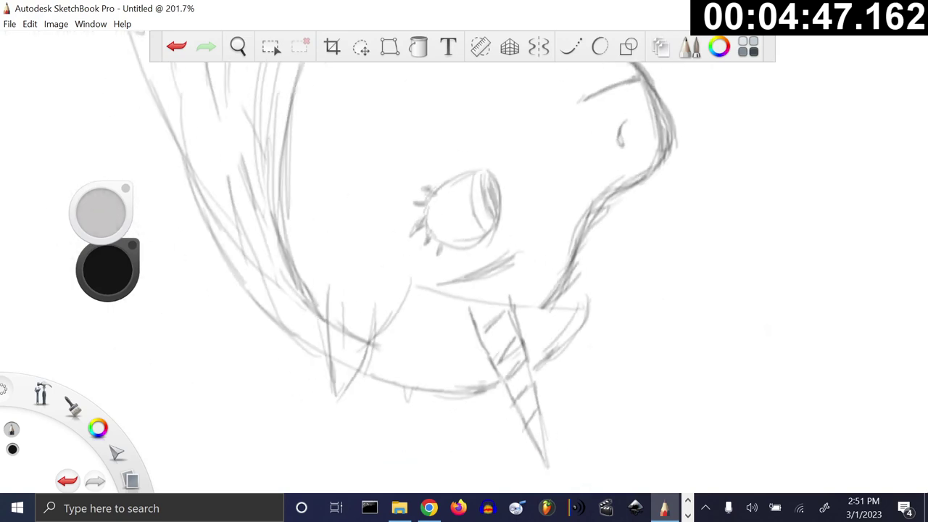
{"action": "scroll", "coordinate": [464, 275], "scroll_direction": "down", "scroll_amount": 4}
{"action": "scroll", "coordinate": [464, 275], "scroll_direction": "down", "scroll_amount": 3}
{"action": "scroll", "coordinate": [464, 275], "scroll_direction": "up", "scroll_amount": 5}
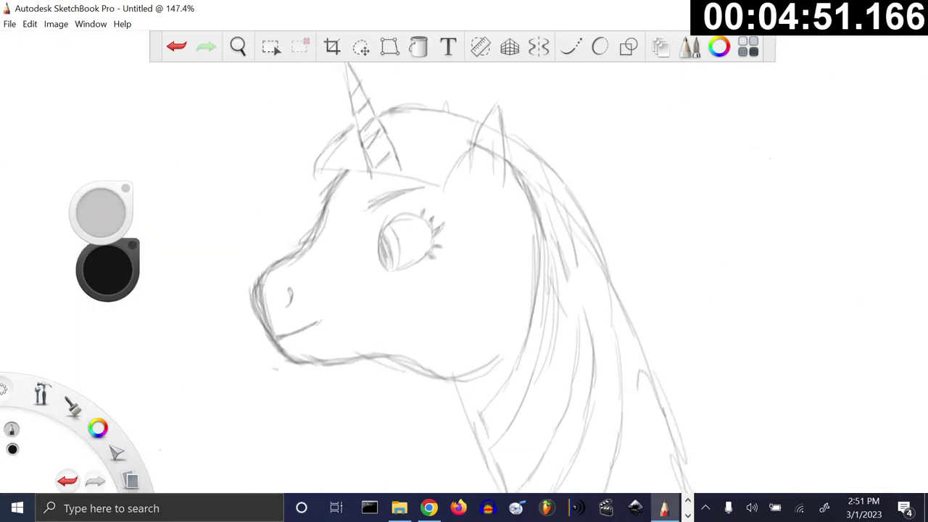
{"action": "scroll", "coordinate": [463, 261], "scroll_direction": "up", "scroll_amount": 1}
{"action": "mouse_move", "coordinate": [382, 196]}
{"action": "left_mouse_down"}
{"action": "mouse_move", "coordinate": [410, 145]}
{"action": "mouse_move", "coordinate": [450, 128]}
{"action": "left_mouse_up"}
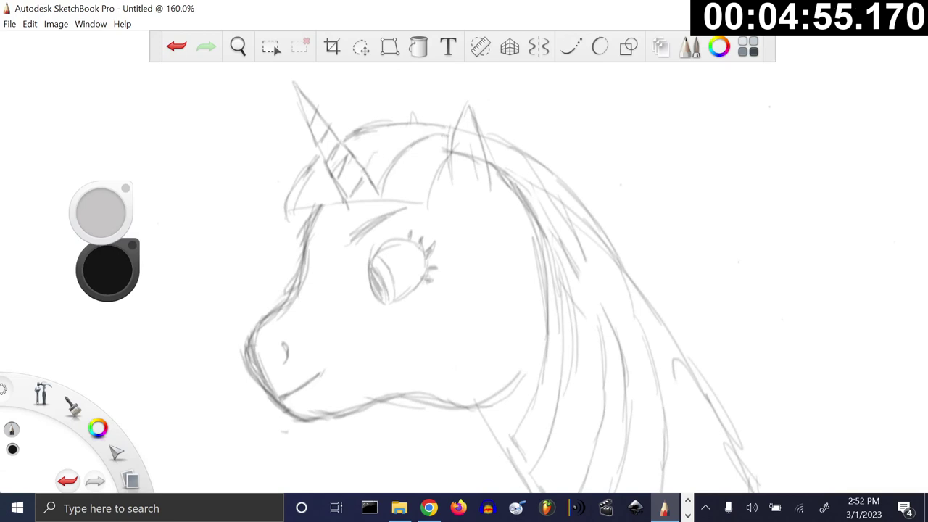
- Add overlapping hair strands along the forelock's inner curve between the horn and the near ear
{"action": "scroll", "coordinate": [463, 275], "scroll_direction": "down", "scroll_amount": 1}
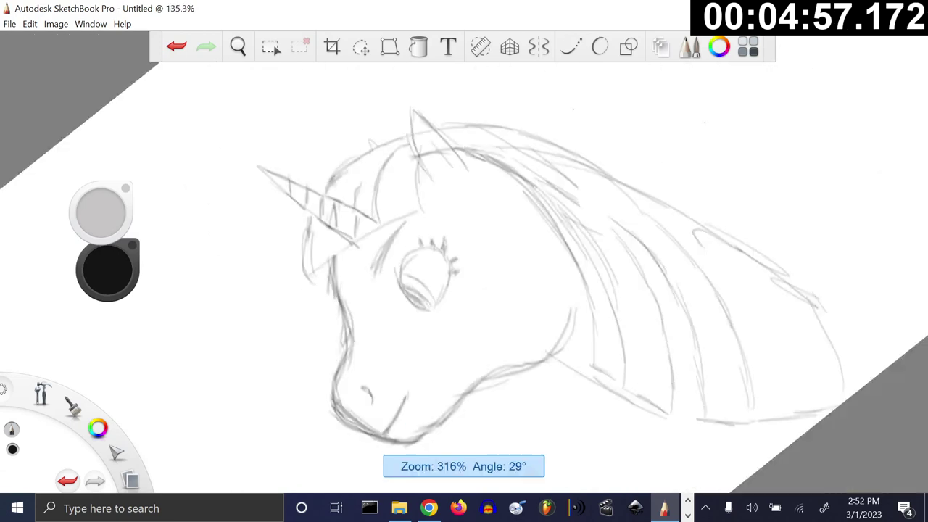
{"action": "scroll", "coordinate": [463, 276], "scroll_direction": "up", "scroll_amount": 3}
{"action": "mouse_move", "coordinate": [385, 202]}
{"action": "left_mouse_down"}
{"action": "mouse_move", "coordinate": [367, 253]}
{"action": "mouse_move", "coordinate": [397, 333]}
{"action": "left_mouse_up"}
{"action": "left_click_drag", "start_coordinate": [392, 236], "coordinate": [414, 301]}
{"action": "left_click_drag", "start_coordinate": [384, 214], "coordinate": [384, 274]}
{"action": "mouse_move", "coordinate": [394, 175]}
{"action": "left_mouse_down"}
{"action": "mouse_move", "coordinate": [381, 248]}
{"action": "mouse_move", "coordinate": [400, 319]}
{"action": "left_mouse_up"}
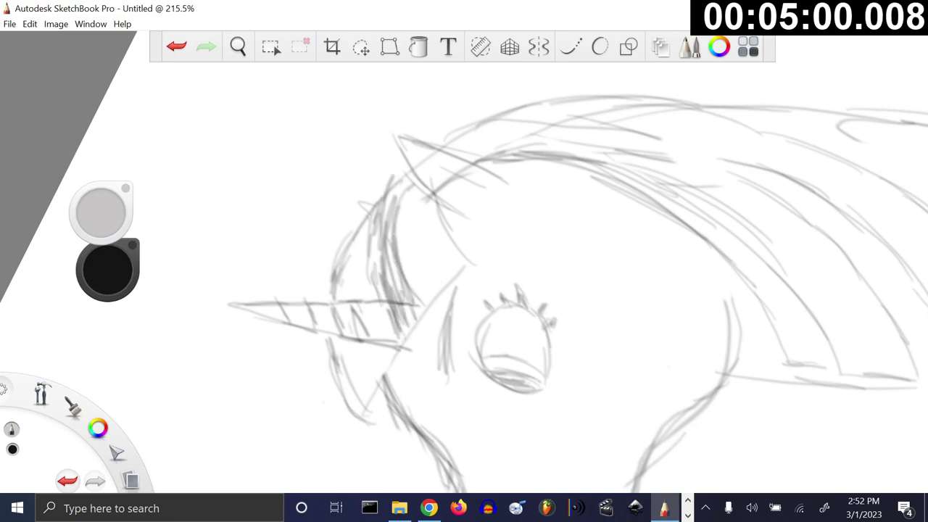
{"action": "scroll", "coordinate": [464, 276], "scroll_direction": "down", "scroll_amount": 8}
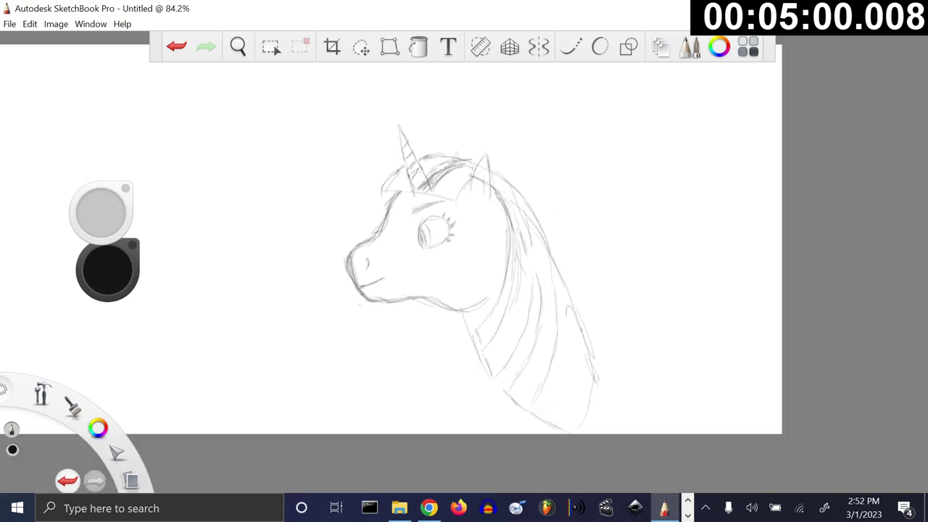